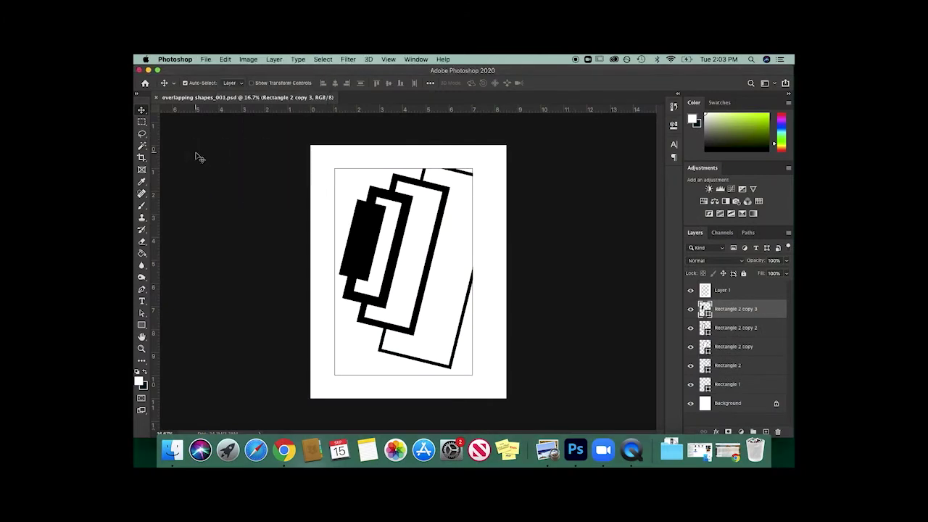
# Create a new print document from the Letter preset, 8.5 x 11 inches at 300 ppi
pyautogui.click(206, 60)
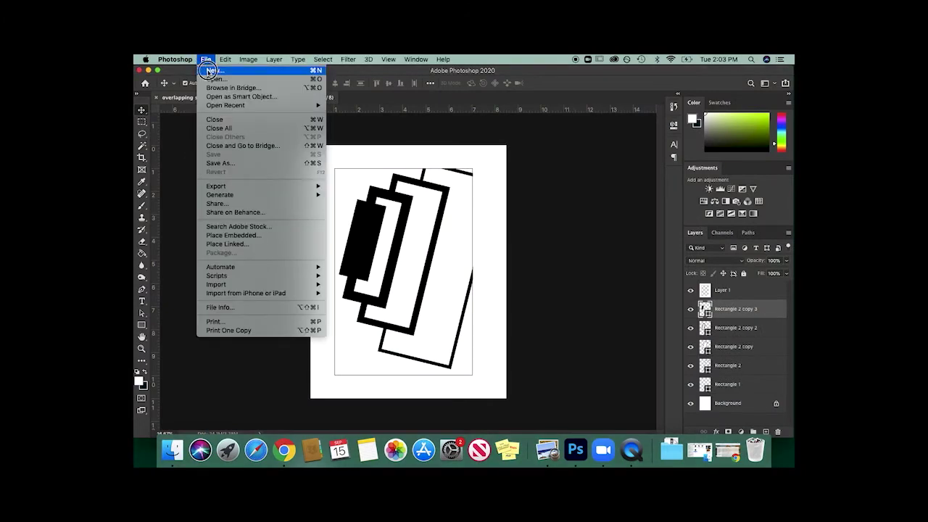
pyautogui.click(208, 71)
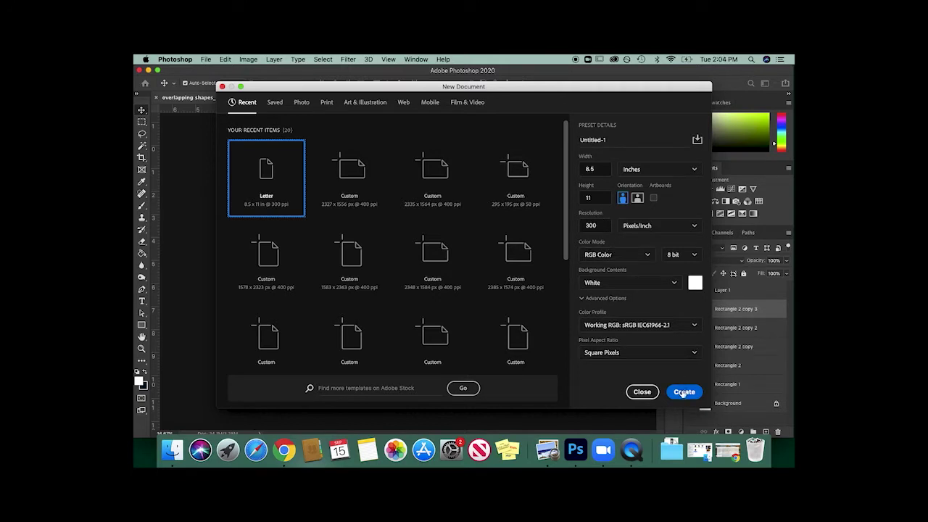
pyautogui.click(326, 102)
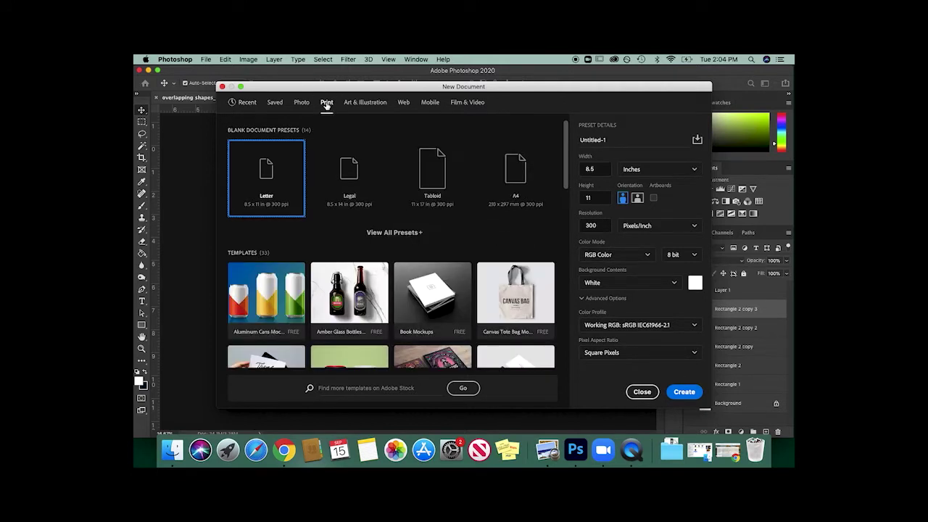
pyautogui.click(682, 393)
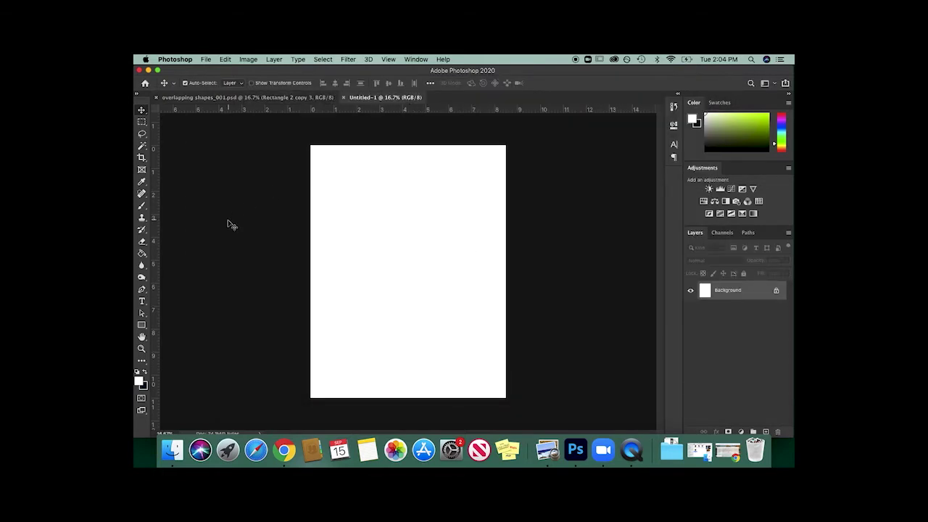
# Draw a rectangle shape about 5.78 x 7.27 inches on the page with the Rectangle tool
pyautogui.click(141, 327)
pyautogui.moveTo(141, 327); pyautogui.dragTo(164, 325)
pyautogui.click(174, 85)
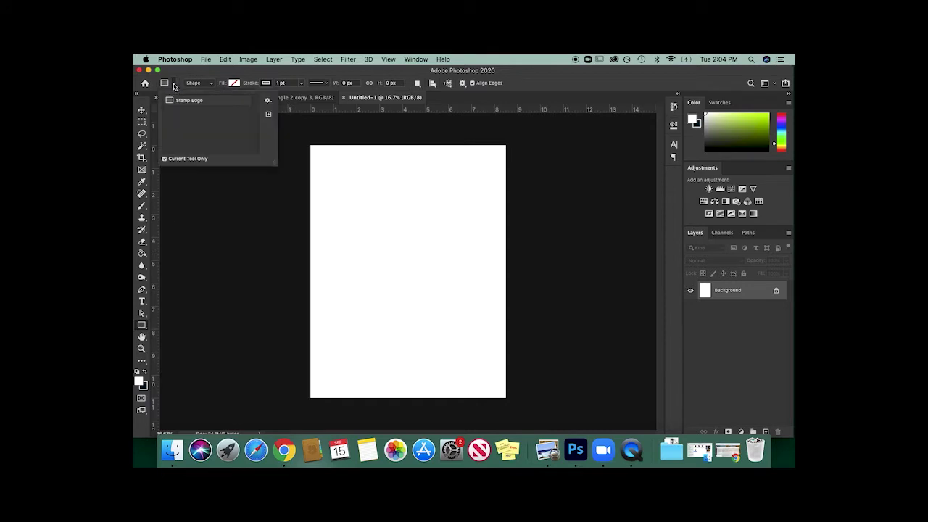
pyautogui.click(174, 85)
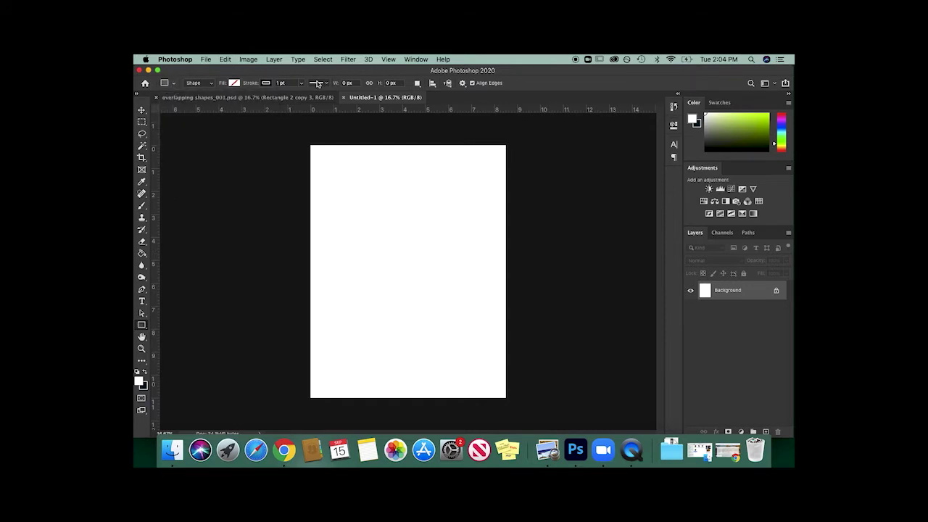
pyautogui.click(350, 83)
pyautogui.write('6')
pyautogui.press('Tab')
pyautogui.moveTo(336, 174); pyautogui.dragTo(468, 340)
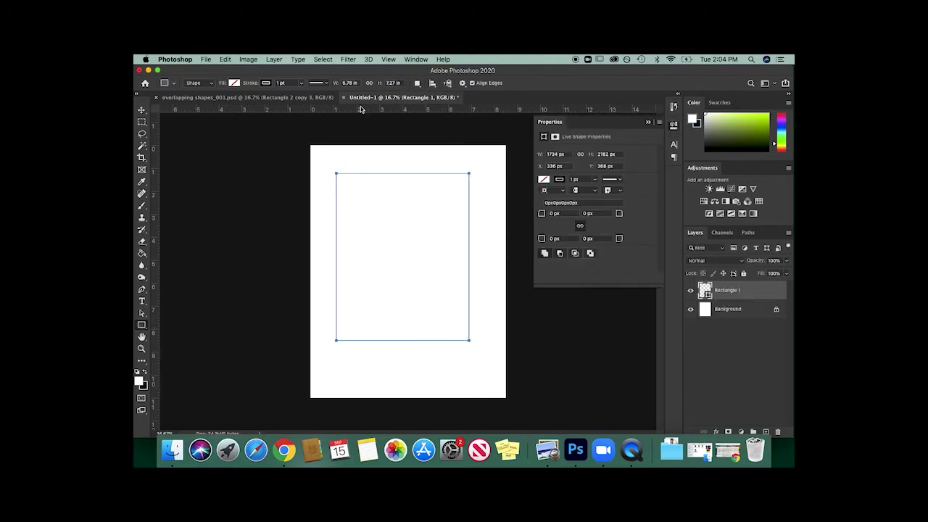
# Set the rectangle's width to 6 inches and its height to 9 inches
pyautogui.click(346, 83)
pyautogui.write('6')
pyautogui.press('Tab')
pyautogui.write('9')
pyautogui.press('Tab')
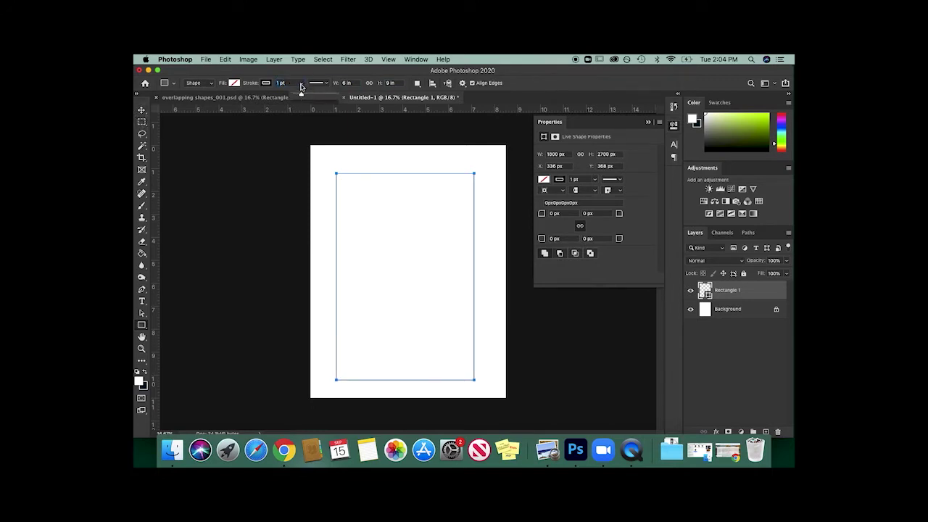
# Try a black fill on the rectangle and set its fill back to none
pyautogui.click(233, 83)
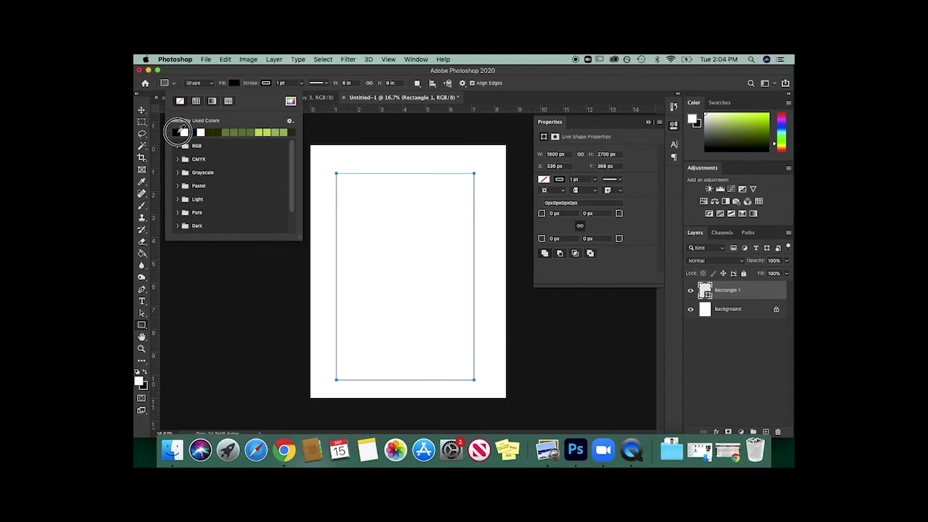
pyautogui.click(179, 131)
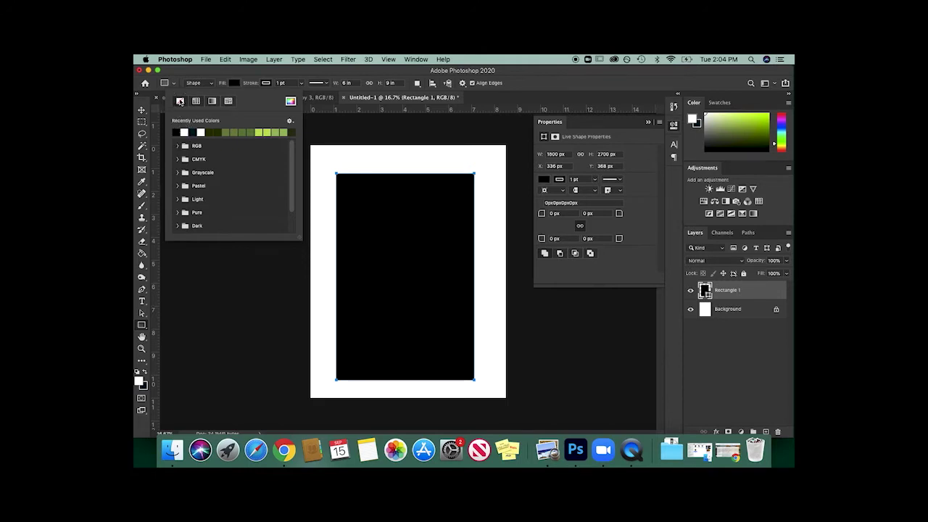
pyautogui.click(180, 101)
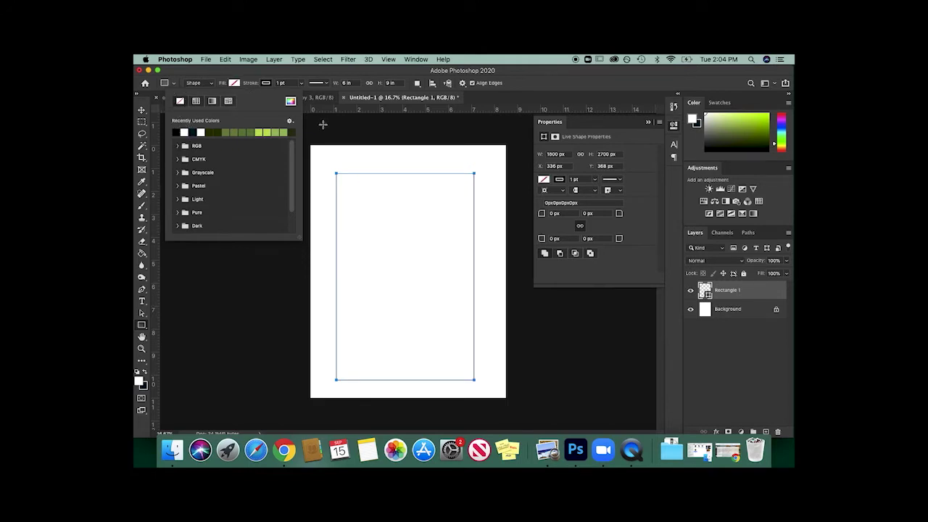
pyautogui.click(142, 110)
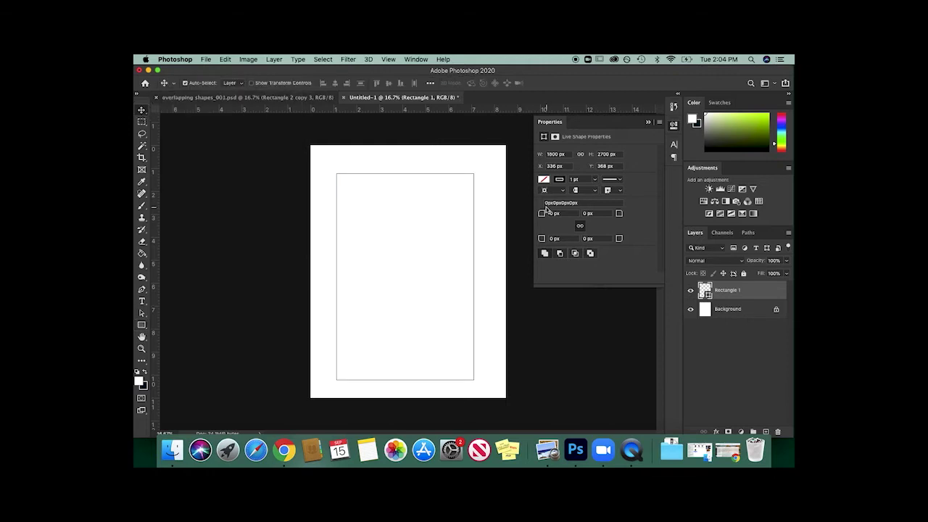
# On a new layer, make a rectangular marquee selection matching the rectangle outline and invert the selection
pyautogui.click(767, 431)
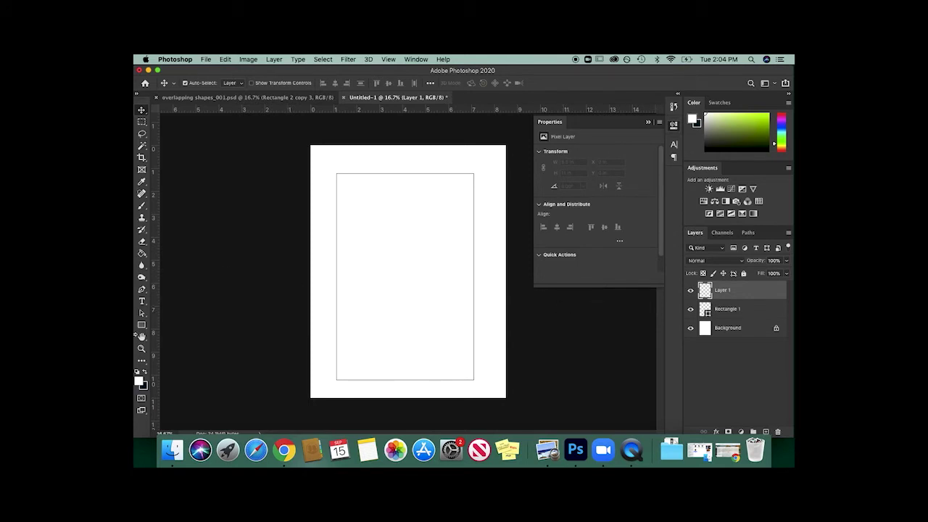
pyautogui.click(141, 121)
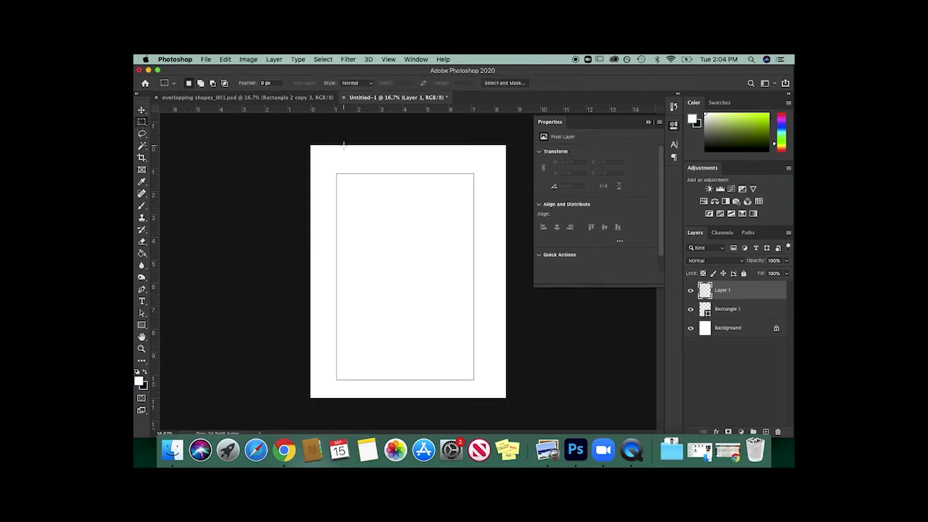
pyautogui.moveTo(335, 174); pyautogui.dragTo(473, 380)
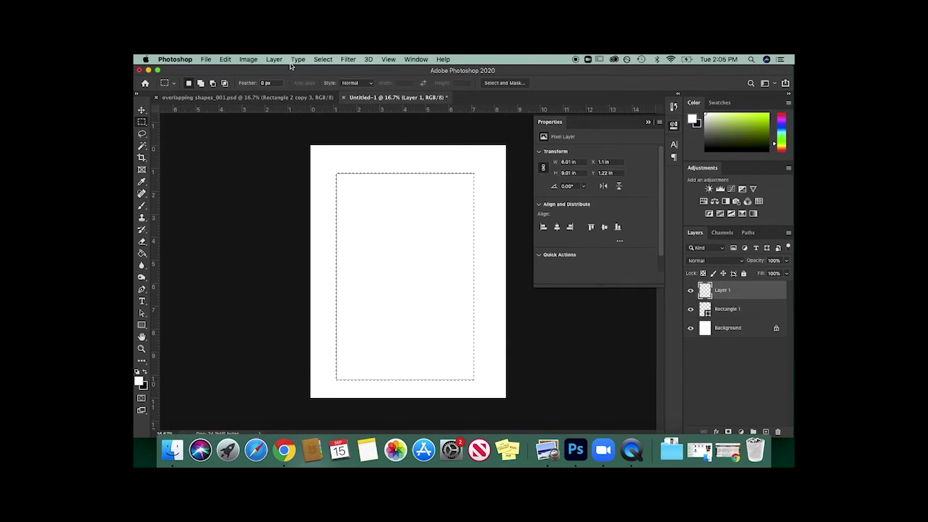
pyautogui.click(323, 60)
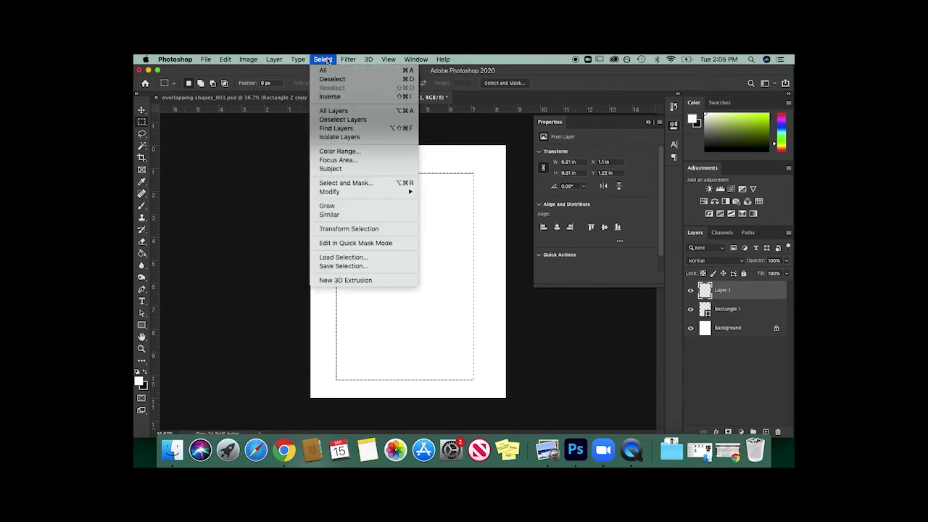
pyautogui.click(334, 99)
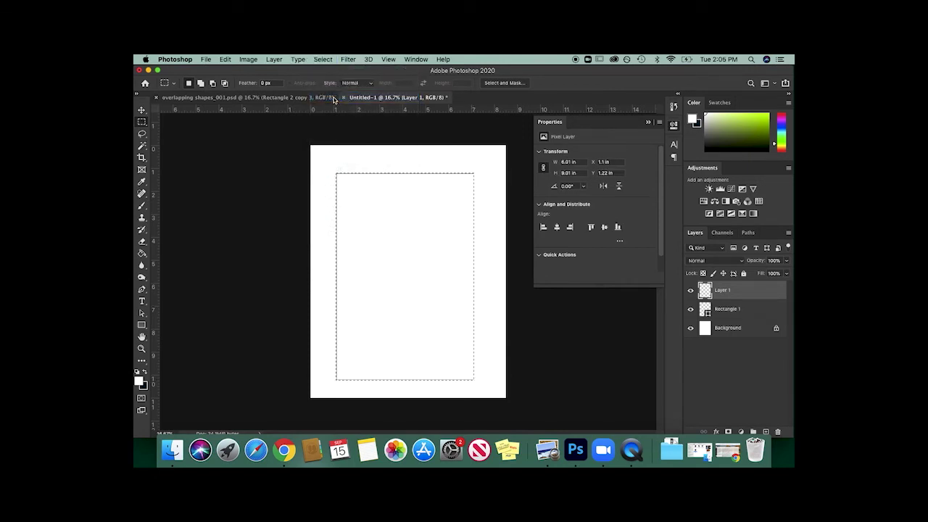
# Fill the inverted selection around the frame with white (ffffff) on Layer 1 using the Paint Bucket
pyautogui.press('i')
pyautogui.click(137, 381)
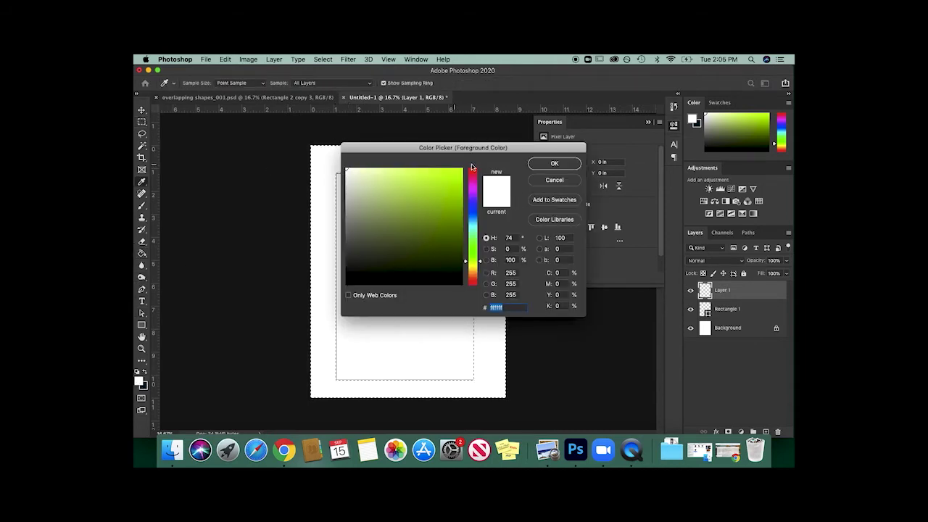
pyautogui.click(553, 163)
pyautogui.press('g')
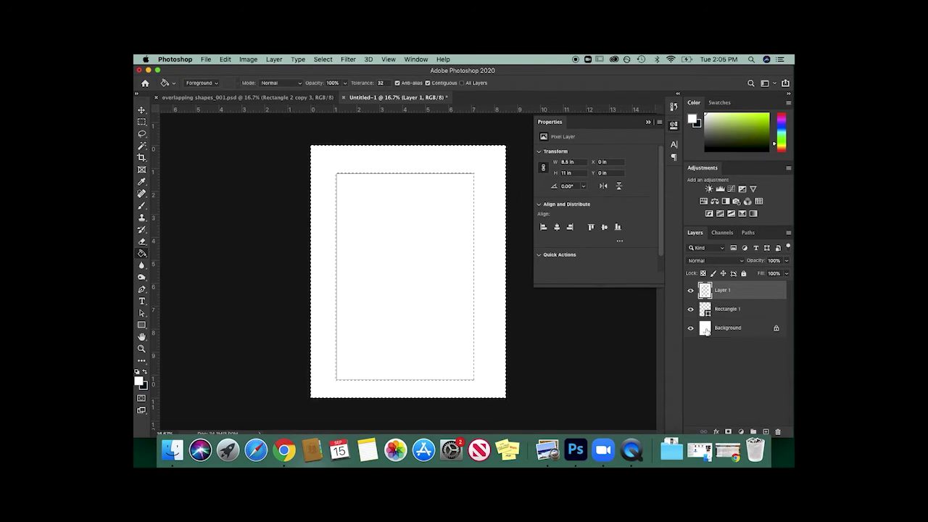
# On a new layer with the selection cleared, draw an ellipse about 1285 x 1898 px overlapping the frame's upper-left edge
pyautogui.click(766, 431)
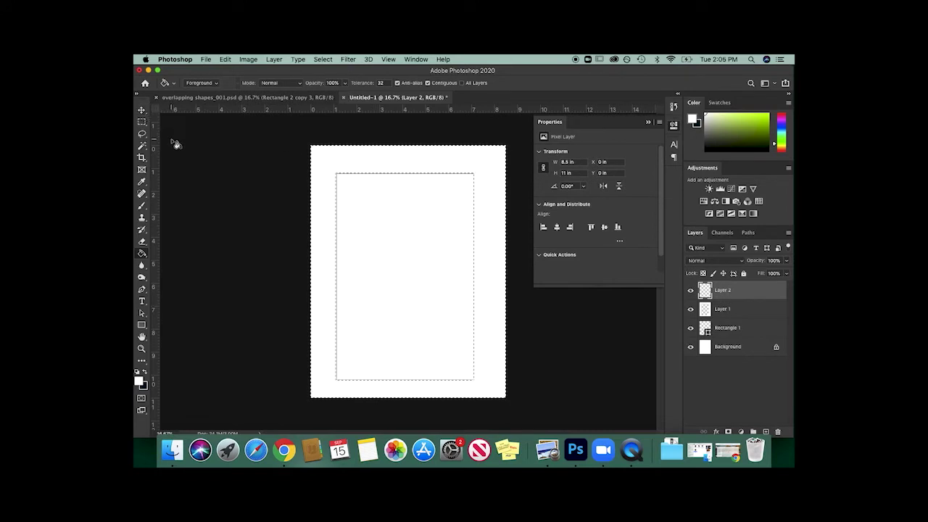
pyautogui.press('super+d')
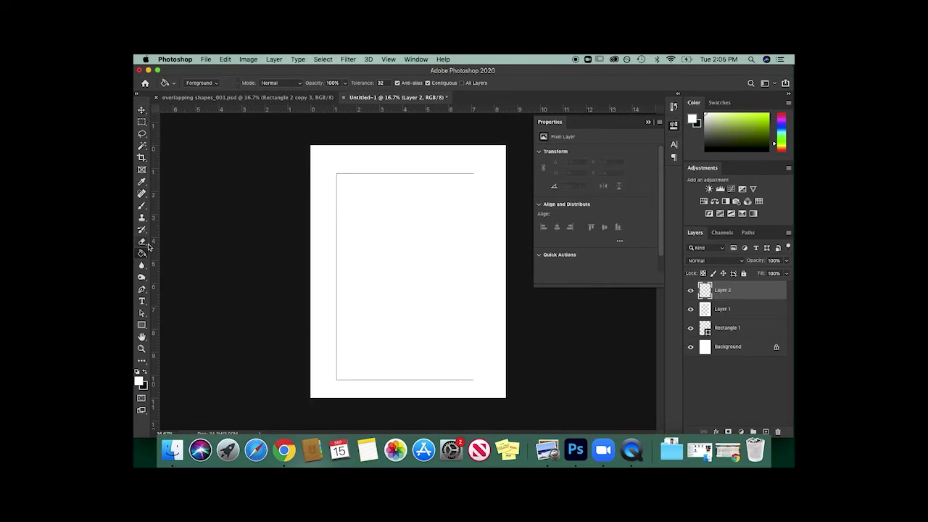
pyautogui.click(143, 325)
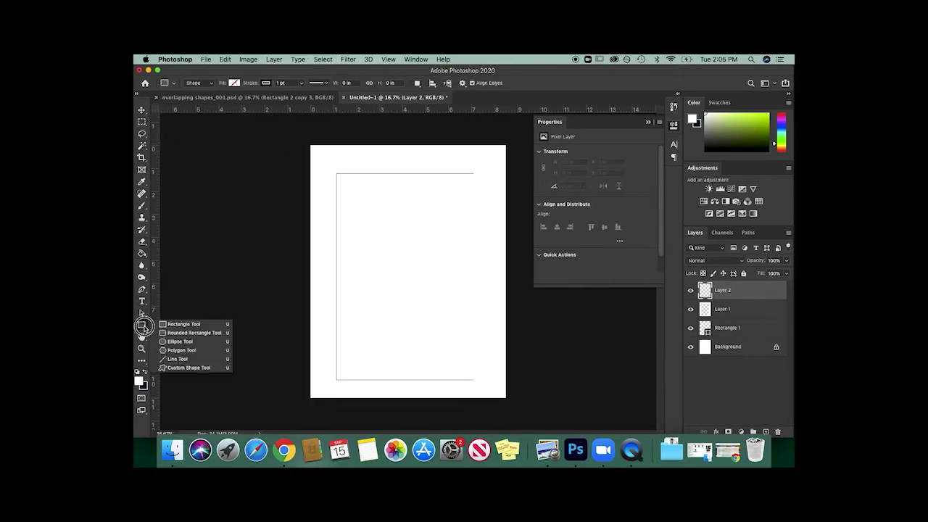
pyautogui.click(183, 341)
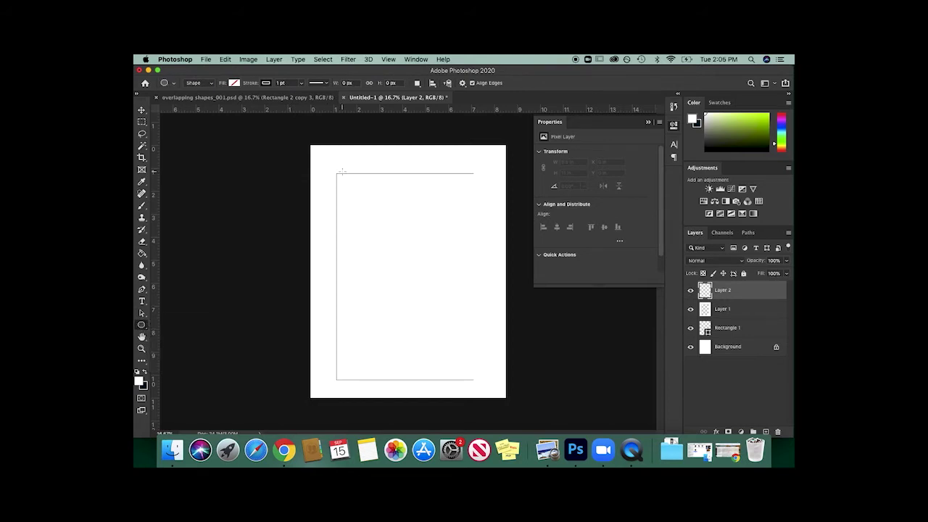
pyautogui.moveTo(338, 160); pyautogui.dragTo(436, 305)
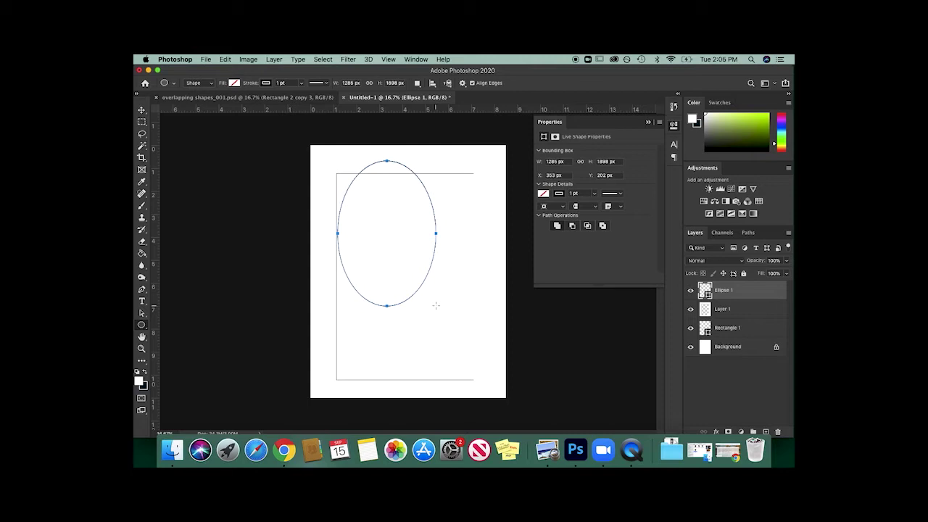
# Thicken the ellipse's stroke to about 36 pt, keeping the solid line style
pyautogui.click(328, 84)
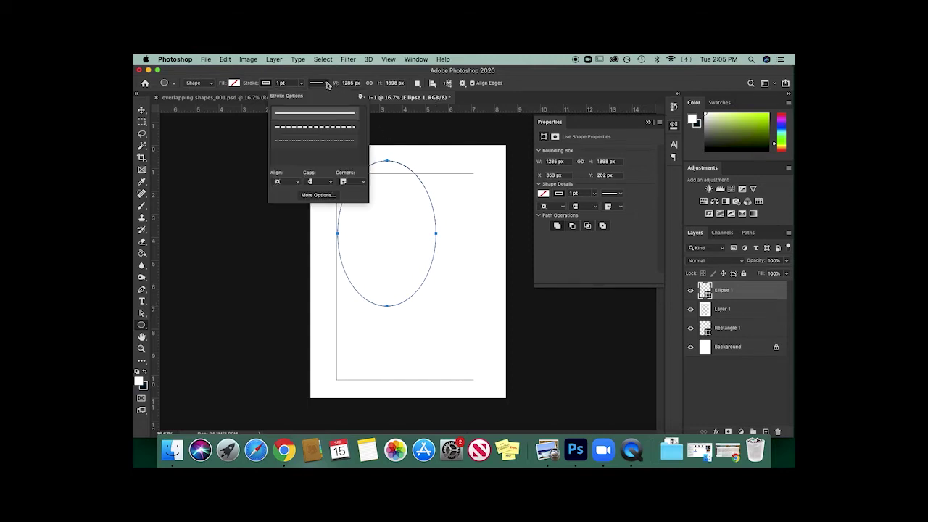
pyautogui.click(328, 84)
pyautogui.click(302, 85)
pyautogui.moveTo(300, 95); pyautogui.dragTo(325, 96)
# Move Layer 1 with the white border above the Ellipse 1 layer so it masks the ellipse outside the frame
pyautogui.click(744, 311)
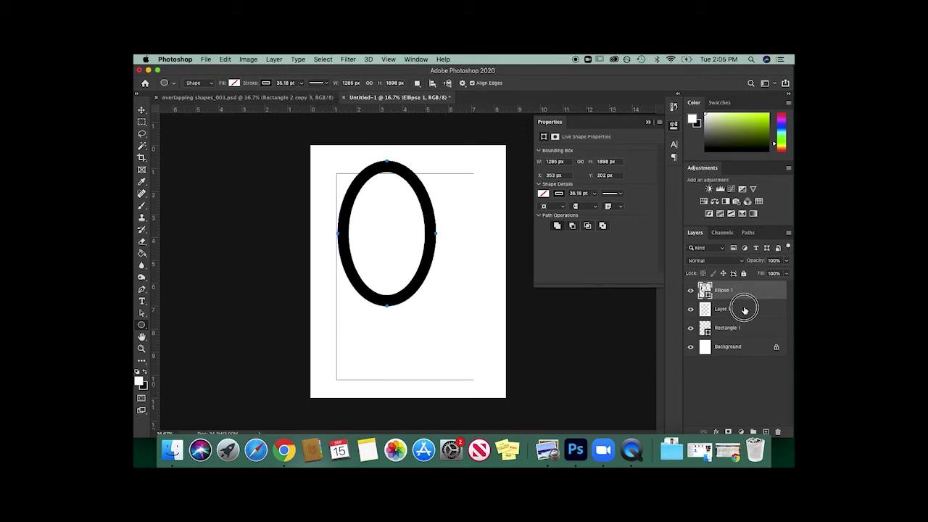
pyautogui.doubleClick(744, 310)
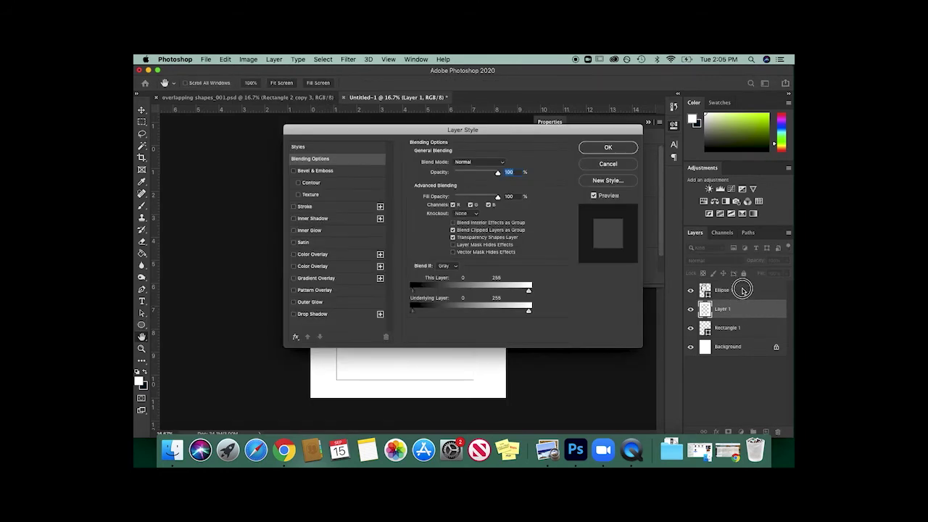
pyautogui.click(615, 165)
pyautogui.moveTo(760, 308); pyautogui.dragTo(754, 287)
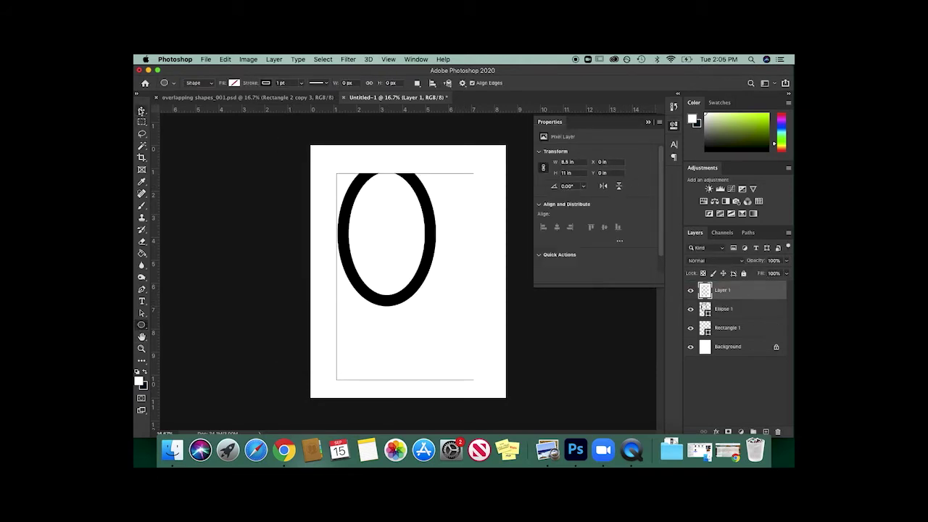
# Move the thick ellipse about 62 px to the right within the frame
pyautogui.click(142, 110)
pyautogui.click(434, 226)
pyautogui.moveTo(433, 226); pyautogui.dragTo(439, 227)
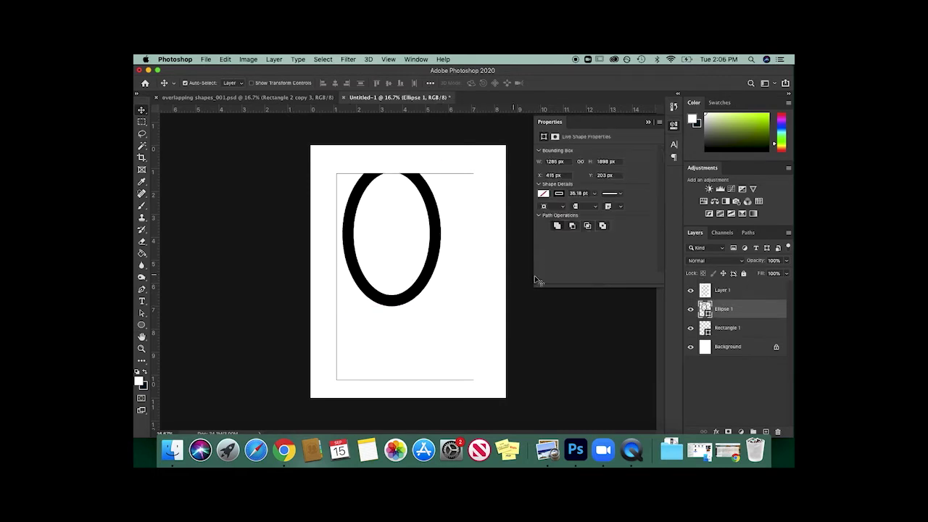
pyautogui.click(736, 291)
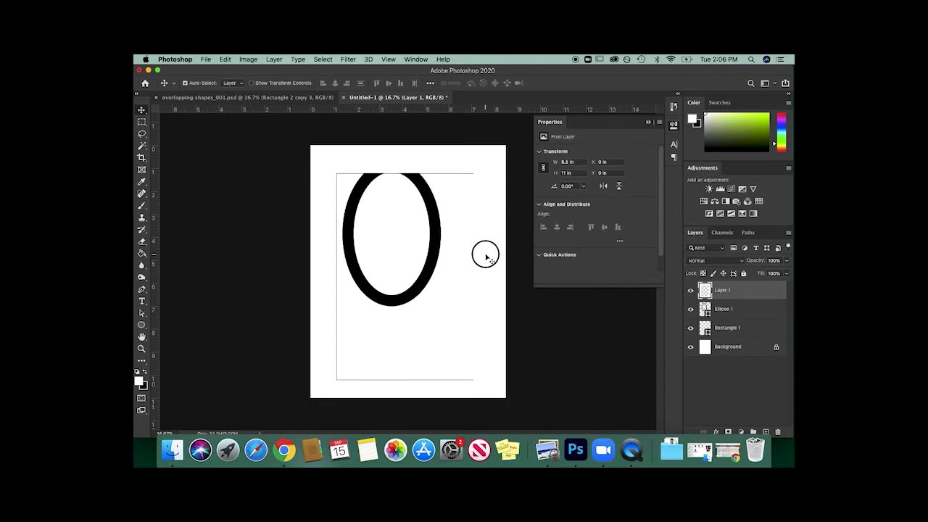
pyautogui.moveTo(485, 258); pyautogui.dragTo(486, 258)
# On a new layer above Ellipse 1, draw a second ellipse about 548 x 1407 px overlapping the first one's lower-right edge
pyautogui.click(723, 309)
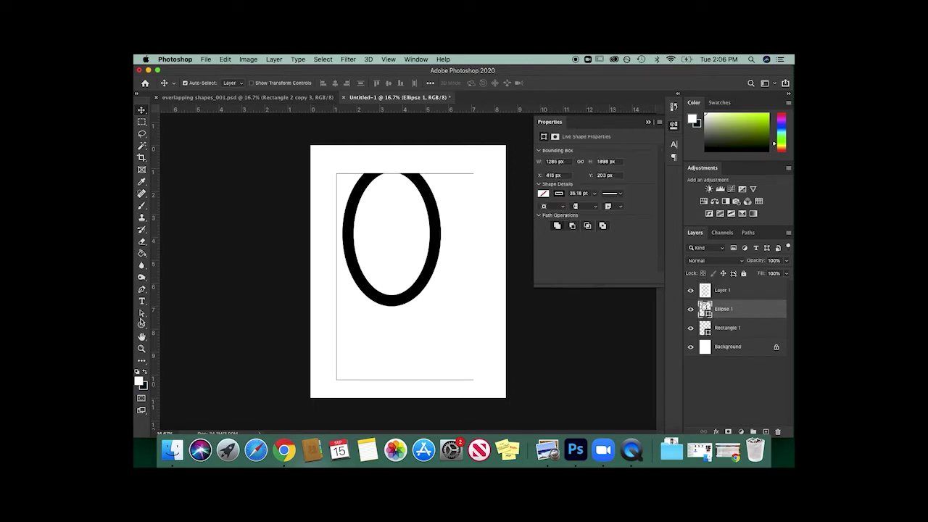
pyautogui.click(765, 432)
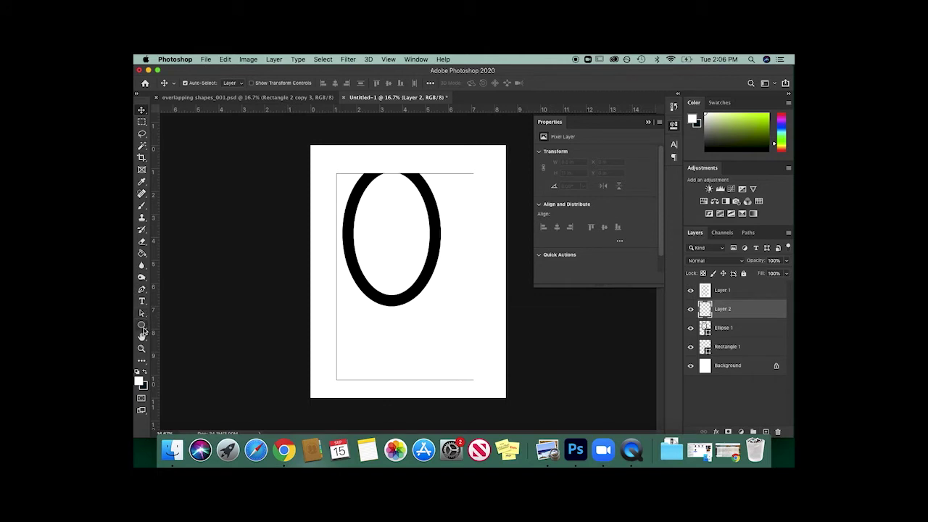
pyautogui.click(142, 326)
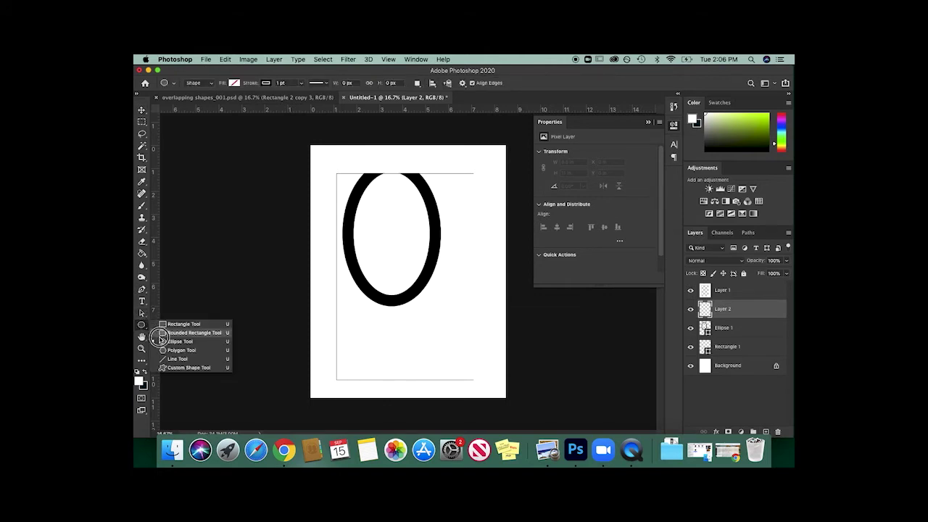
pyautogui.click(177, 341)
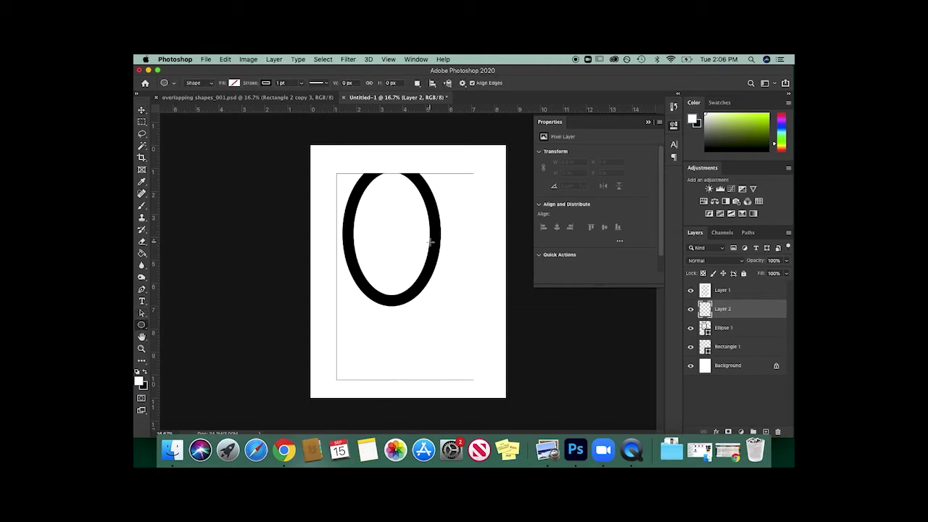
pyautogui.moveTo(431, 236); pyautogui.dragTo(474, 344)
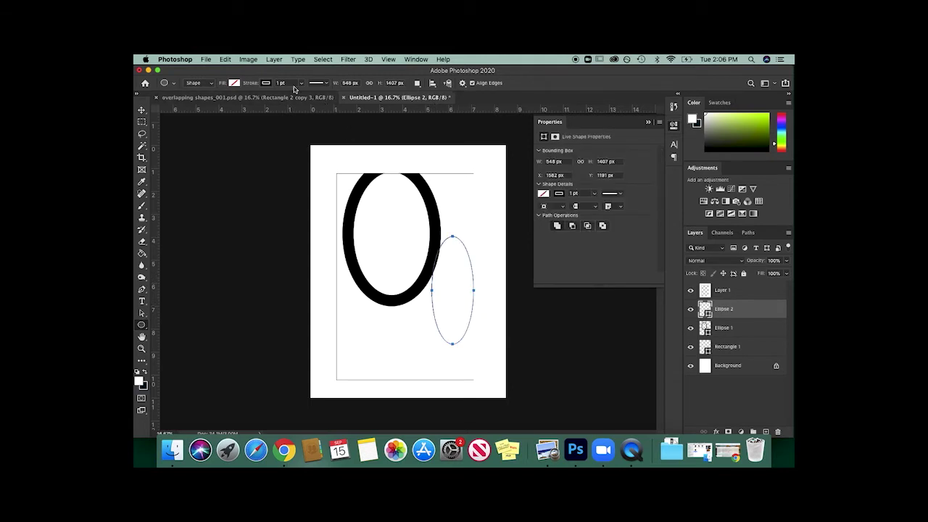
# Fill the narrow second ellipse with black and give it a white stroke of about 12.9 pt
pyautogui.click(233, 83)
pyautogui.click(176, 132)
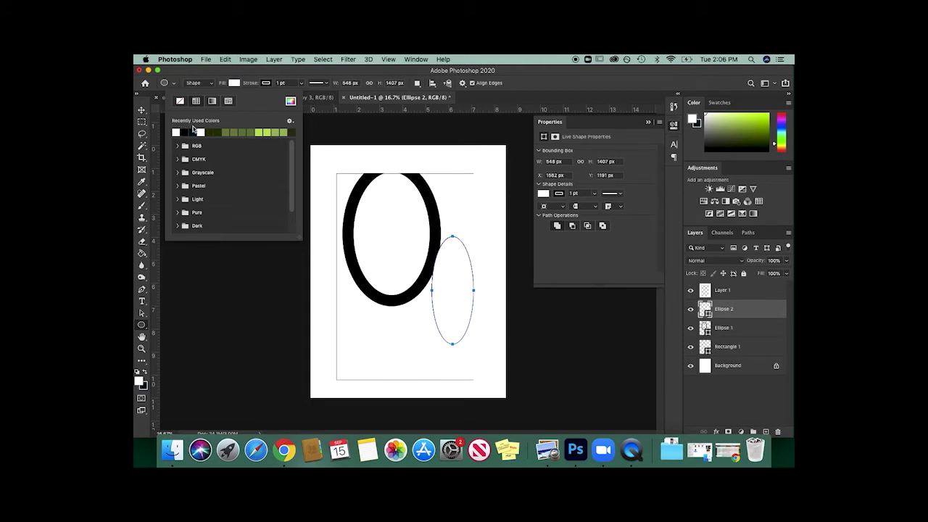
pyautogui.click(185, 131)
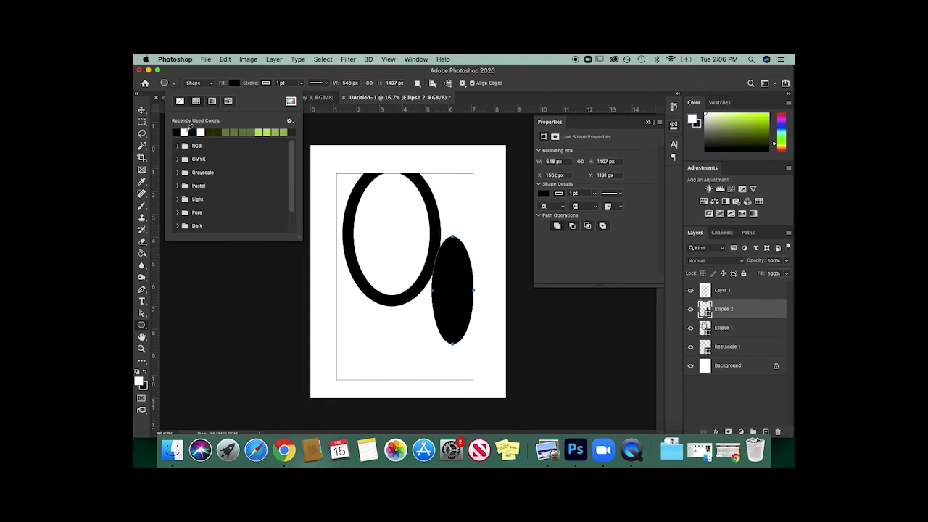
pyautogui.click(326, 82)
pyautogui.click(301, 82)
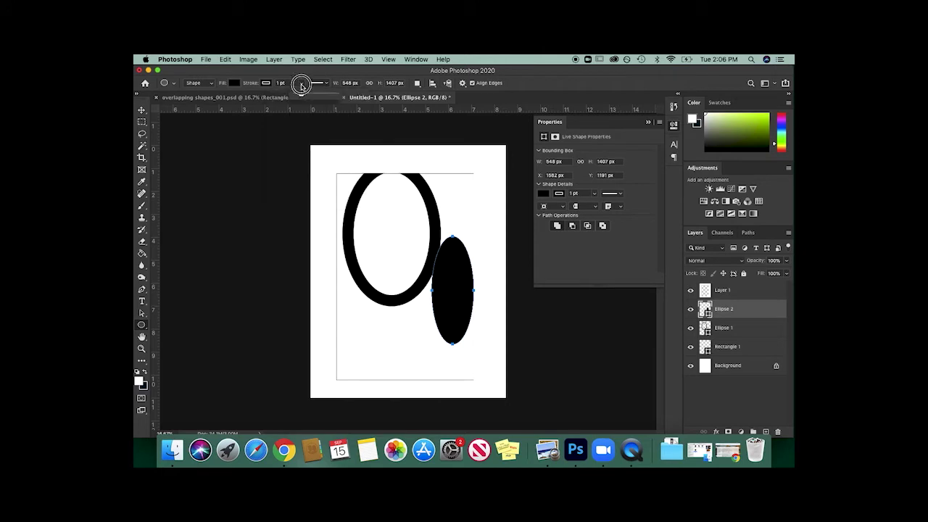
pyautogui.moveTo(300, 91); pyautogui.dragTo(309, 97)
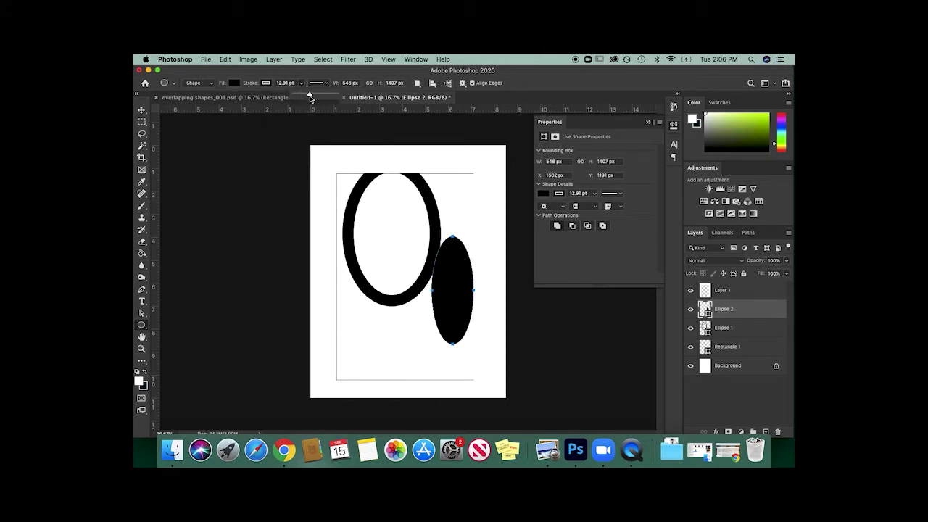
pyautogui.click(266, 83)
pyautogui.click(217, 133)
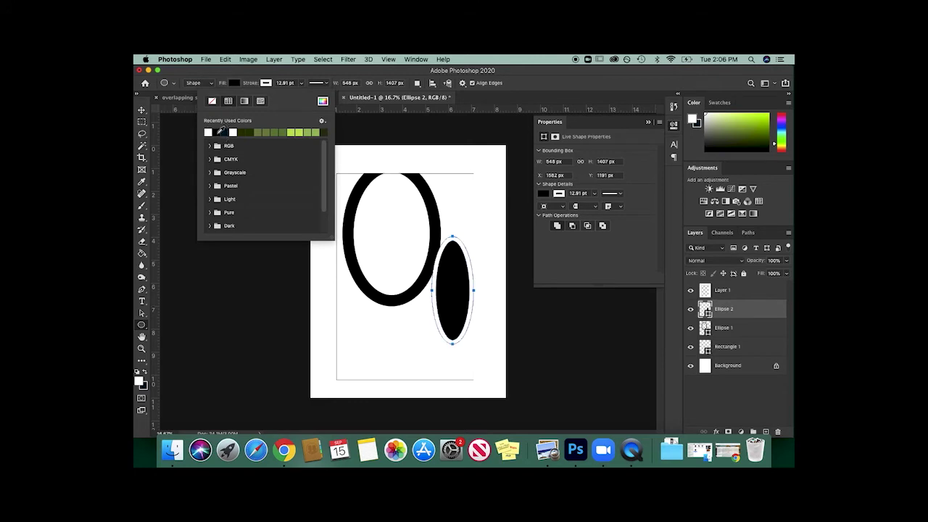
# Move the black ellipse left and up so it overlaps the lower part of the large ring
pyautogui.click(141, 110)
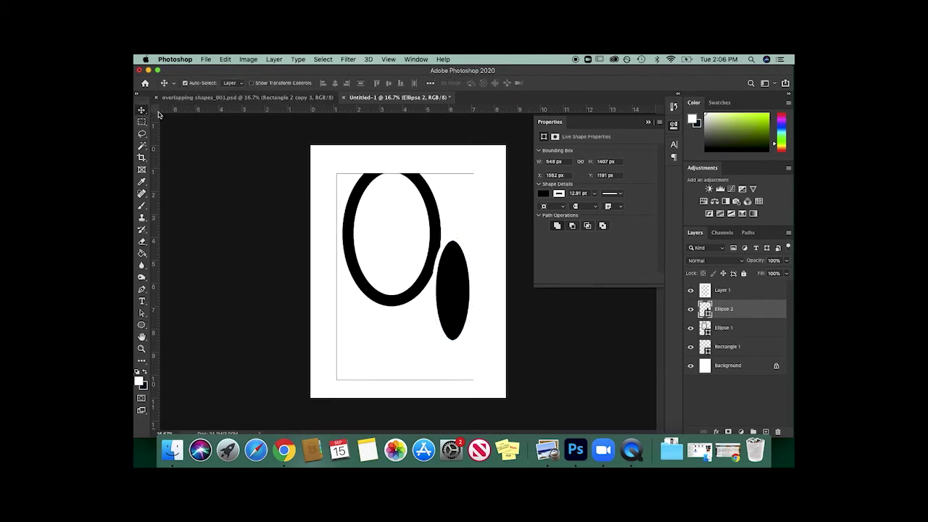
pyautogui.moveTo(458, 262); pyautogui.dragTo(404, 279)
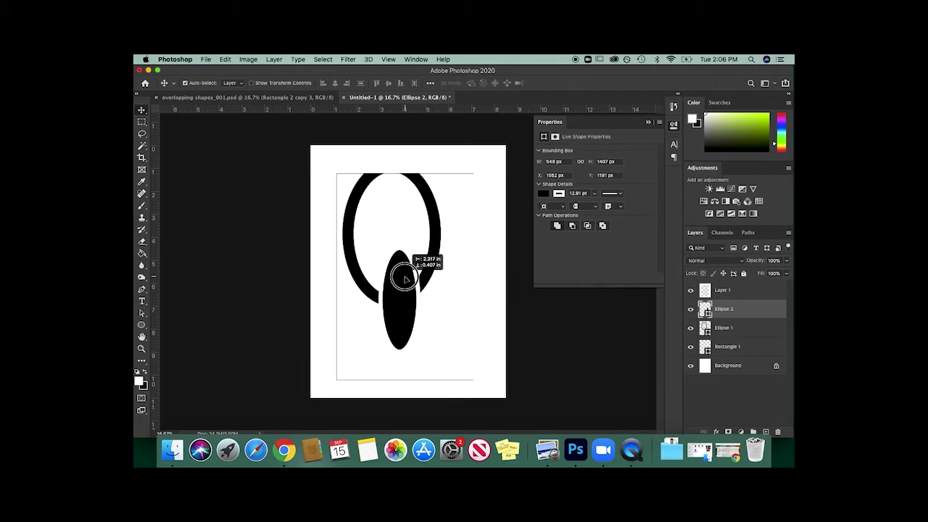
pyautogui.moveTo(404, 279); pyautogui.dragTo(404, 254)
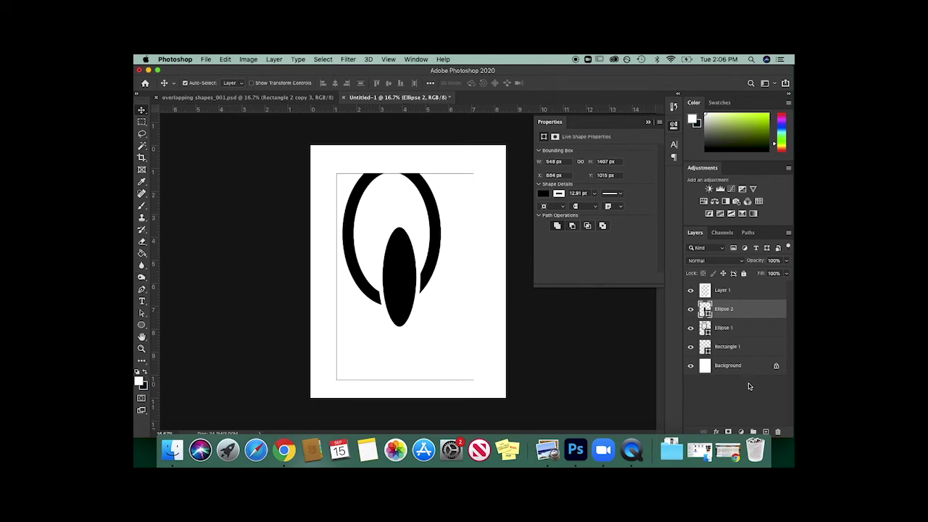
# On a new layer above Ellipse 2, draw a third ellipse about 635 x 808 px at the black ellipse's lower end
pyautogui.click(766, 432)
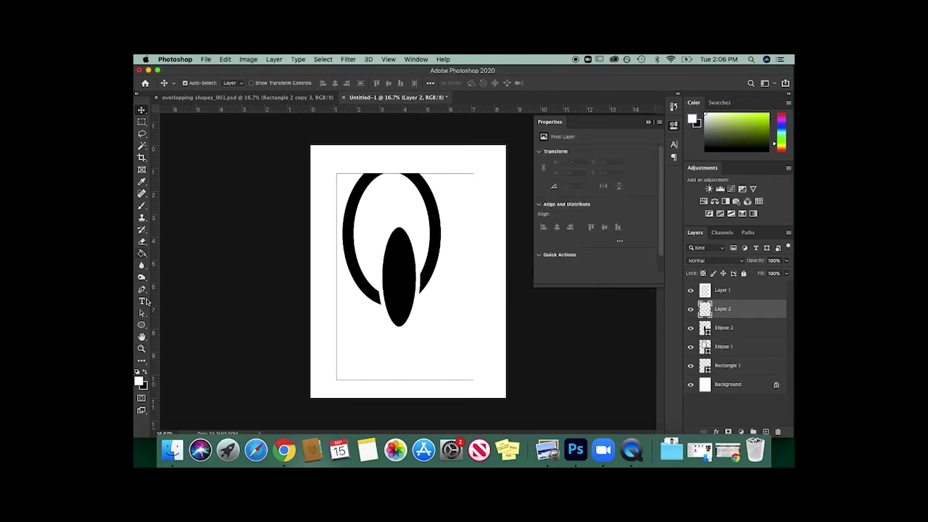
pyautogui.moveTo(141, 325); pyautogui.dragTo(182, 341)
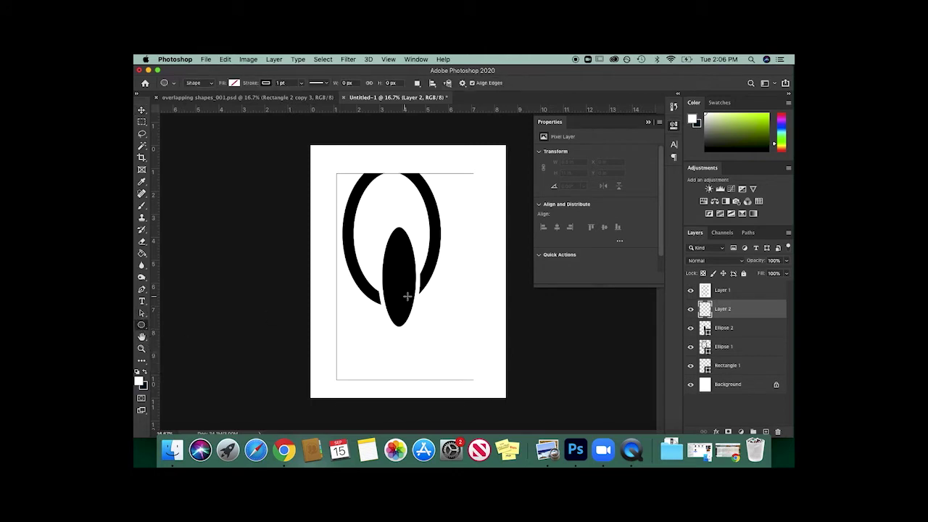
pyautogui.moveTo(401, 298); pyautogui.dragTo(449, 360)
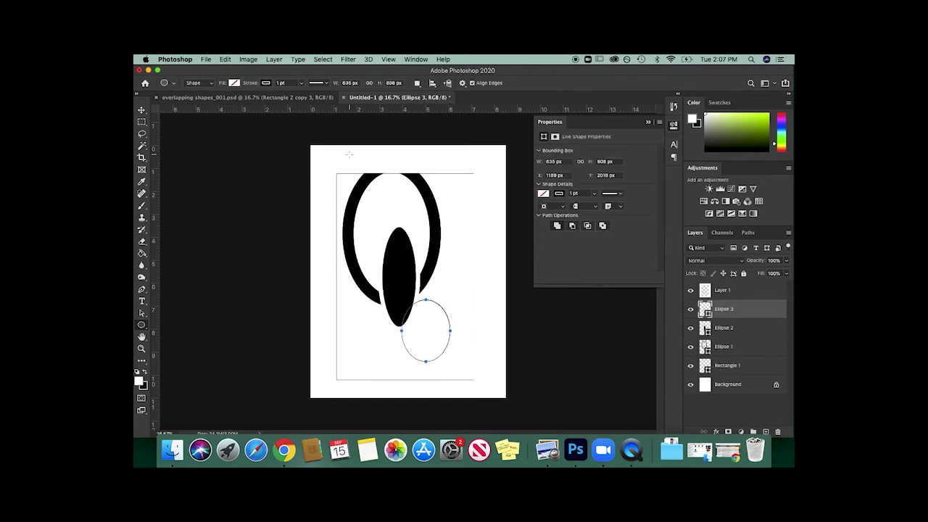
# Set the third ellipse's stroke width to 10 pt and fill the ellipse with white
pyautogui.click(301, 83)
pyautogui.moveTo(302, 94); pyautogui.dragTo(306, 94)
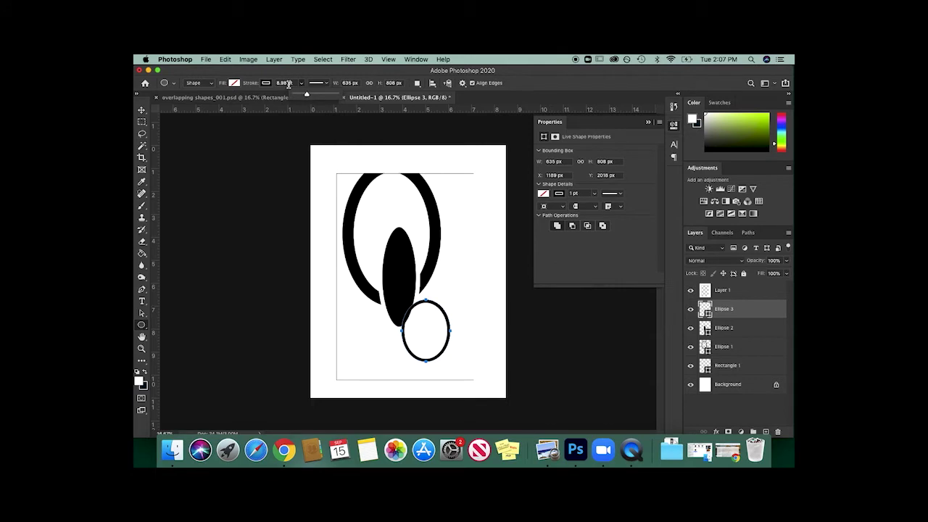
pyautogui.click(285, 83)
pyautogui.write('10')
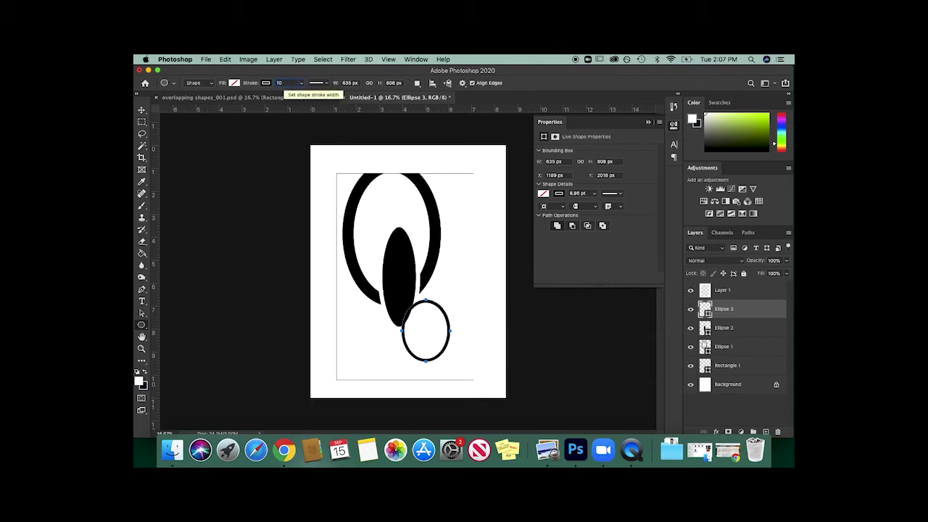
pyautogui.press('Return')
pyautogui.click(231, 84)
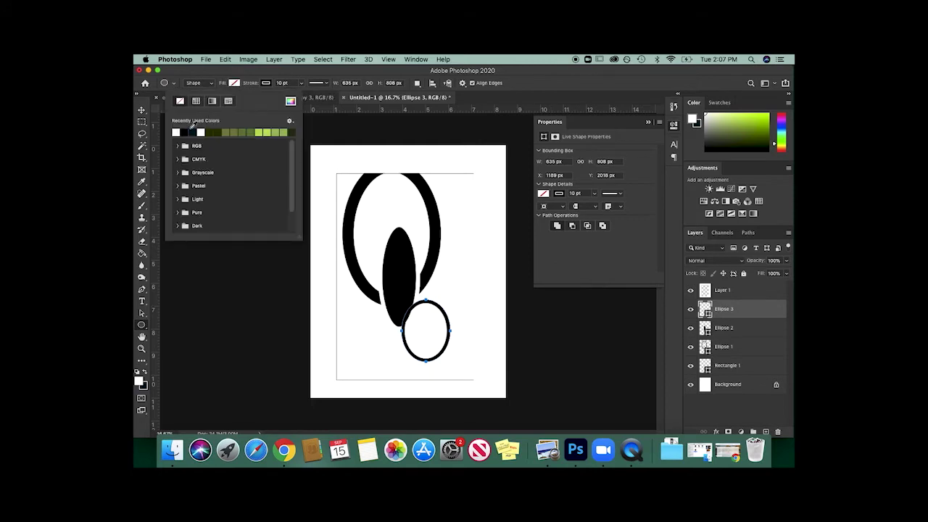
pyautogui.click(185, 132)
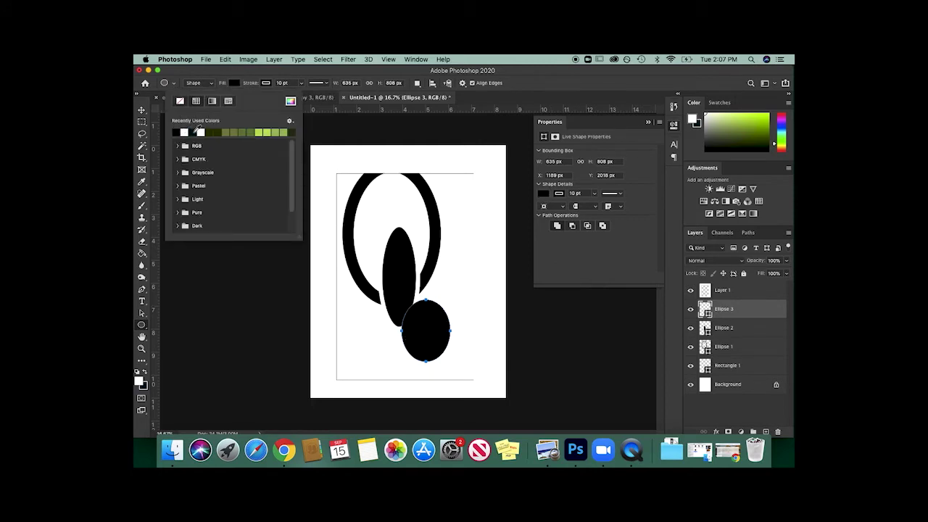
pyautogui.click(186, 132)
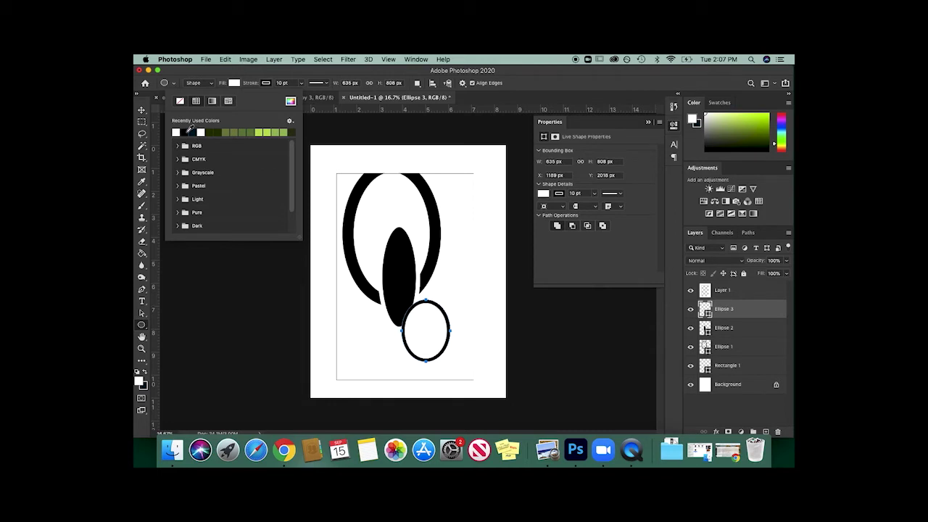
# Move the white ellipse up so it overlaps the large ring's upper-right edge
pyautogui.click(141, 109)
pyautogui.click(435, 305)
pyautogui.moveTo(434, 305); pyautogui.dragTo(449, 190)
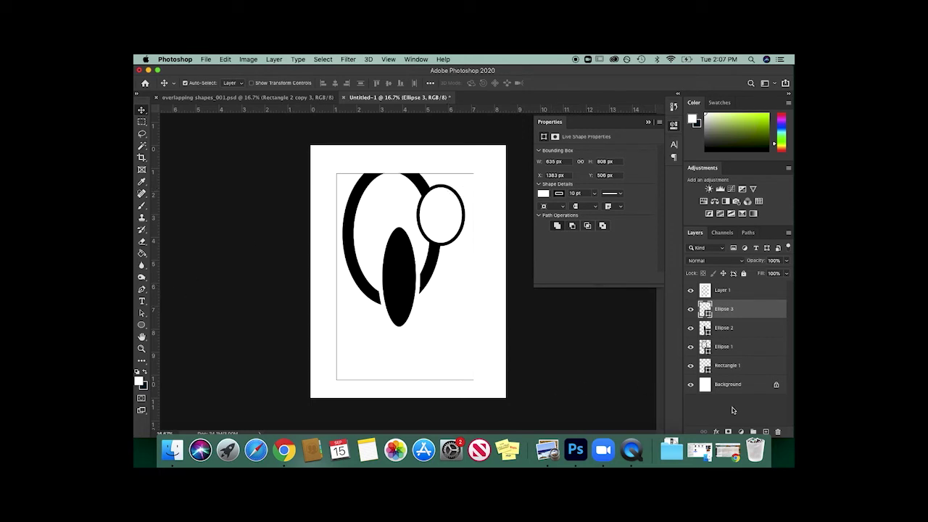
pyautogui.click(766, 432)
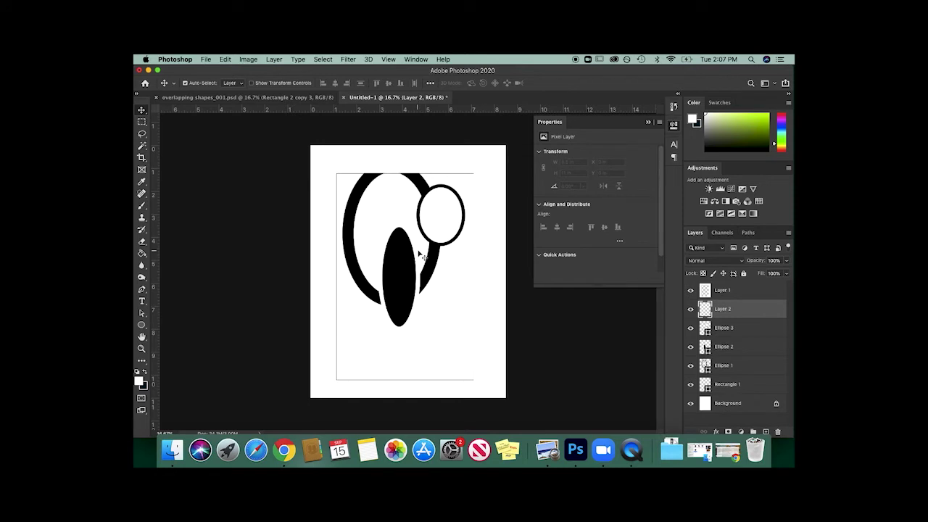
pyautogui.click(142, 326)
pyautogui.moveTo(451, 229); pyautogui.dragTo(465, 244)
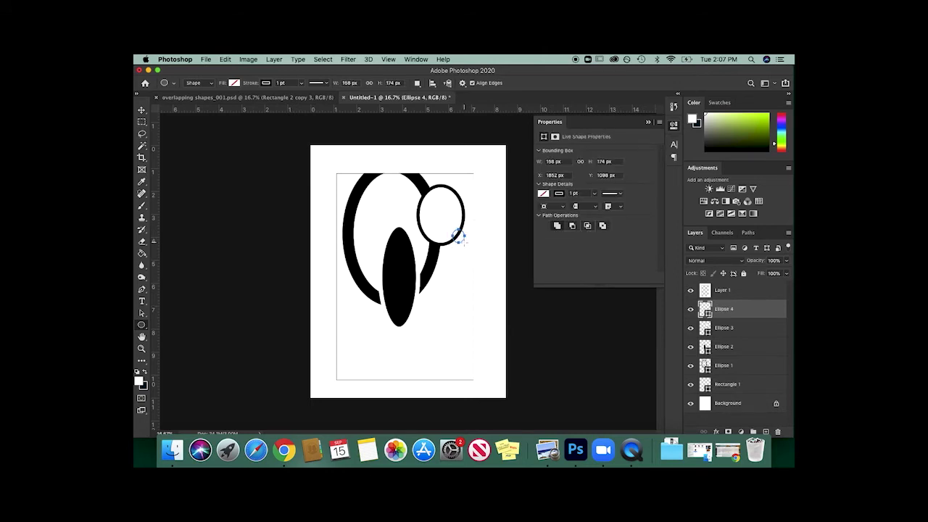
pyautogui.press('super+z')
pyautogui.moveTo(455, 230); pyautogui.dragTo(472, 244)
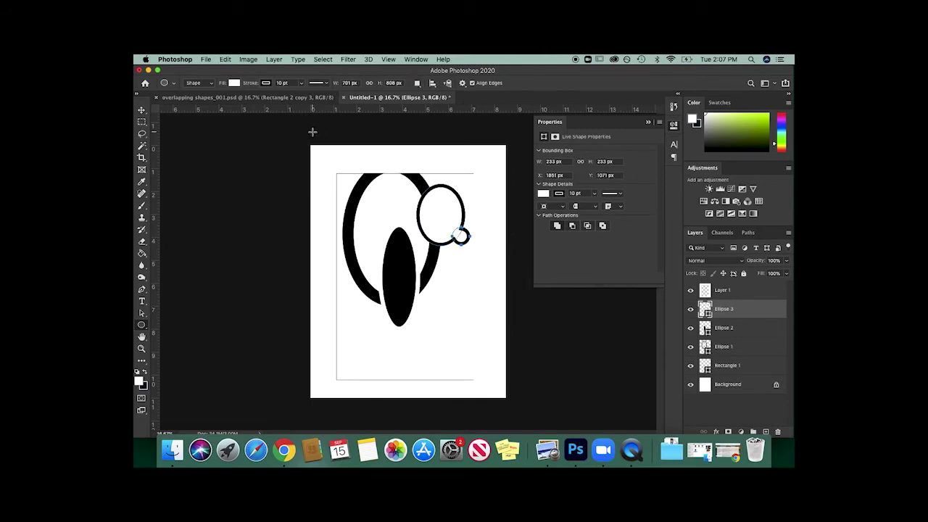
pyautogui.click(235, 84)
pyautogui.click(186, 132)
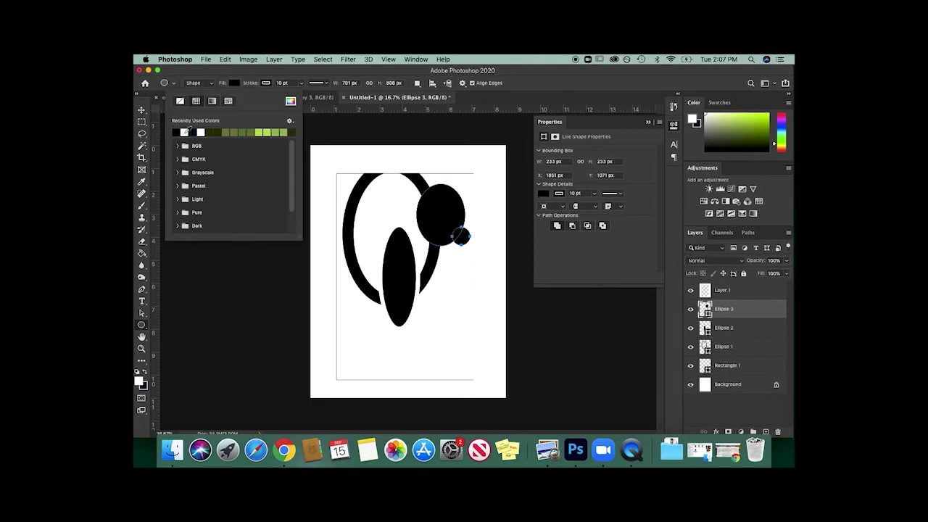
pyautogui.click(187, 132)
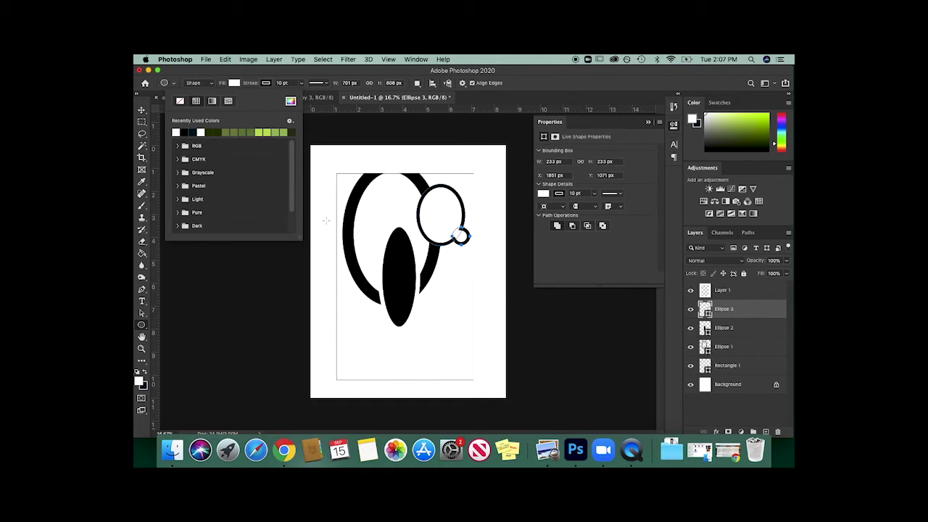
pyautogui.click(212, 262)
pyautogui.click(213, 262)
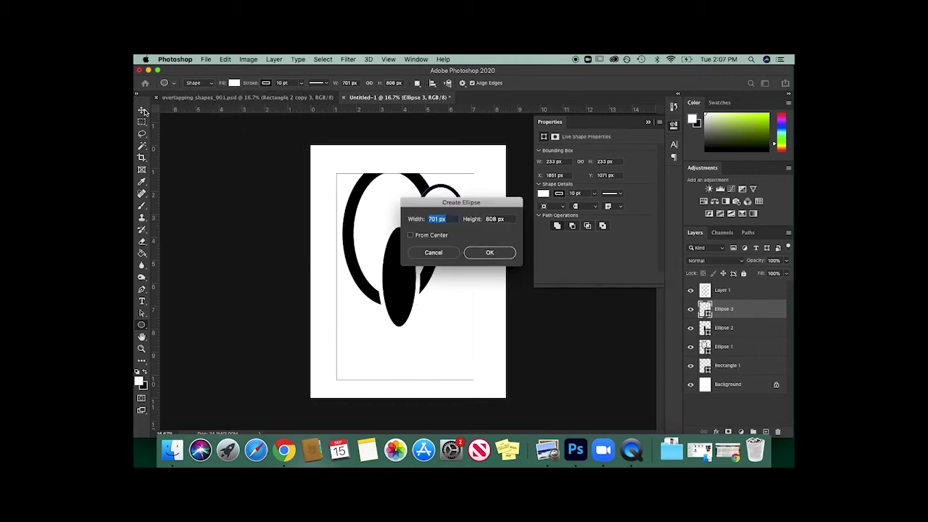
pyautogui.click(445, 254)
pyautogui.click(142, 109)
pyautogui.moveTo(463, 238); pyautogui.dragTo(471, 242)
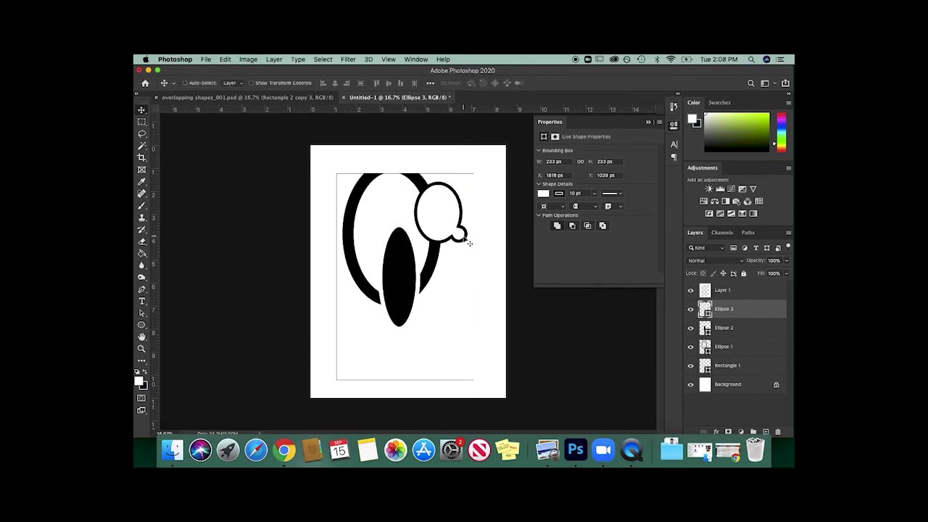
pyautogui.press('super')
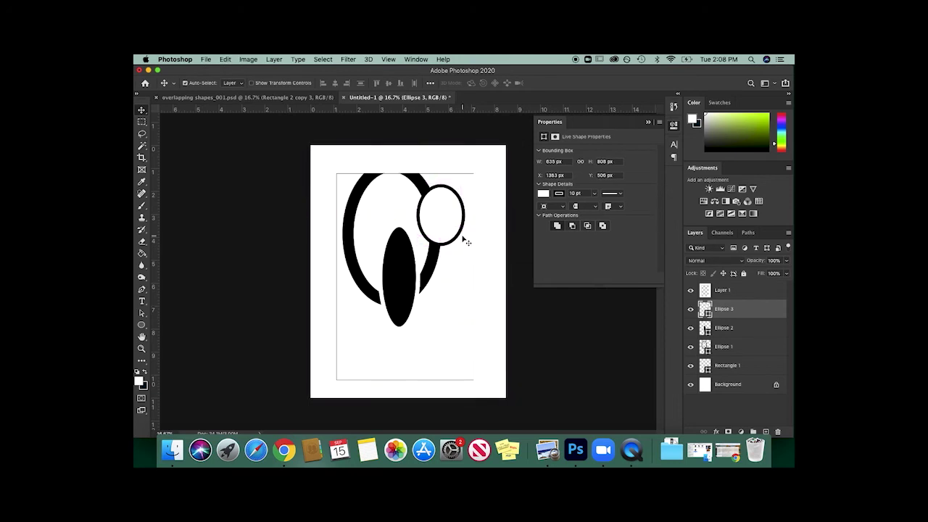
# On a new layer above Ellipse 3, draw a rectangle about 311 x 753 px overlapping the white ellipse's lower-right edge
pyautogui.click(765, 432)
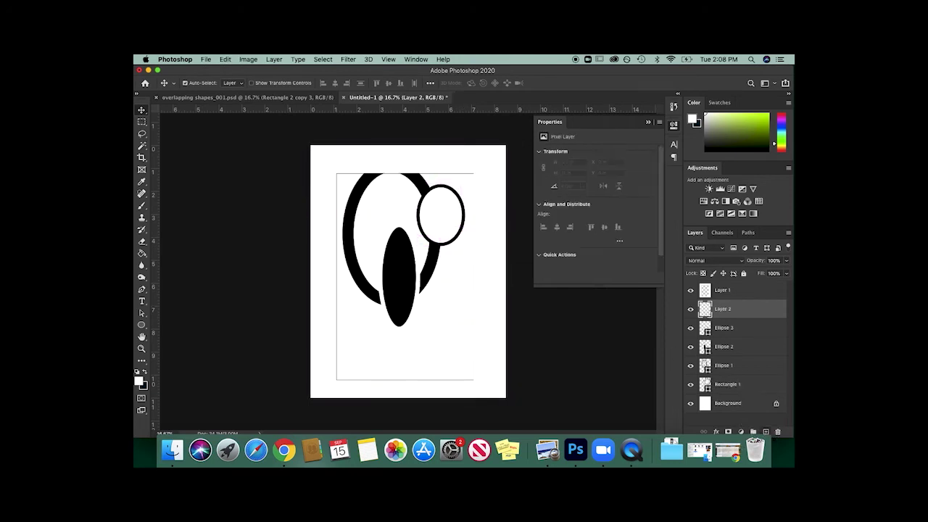
pyautogui.click(142, 324)
pyautogui.click(179, 342)
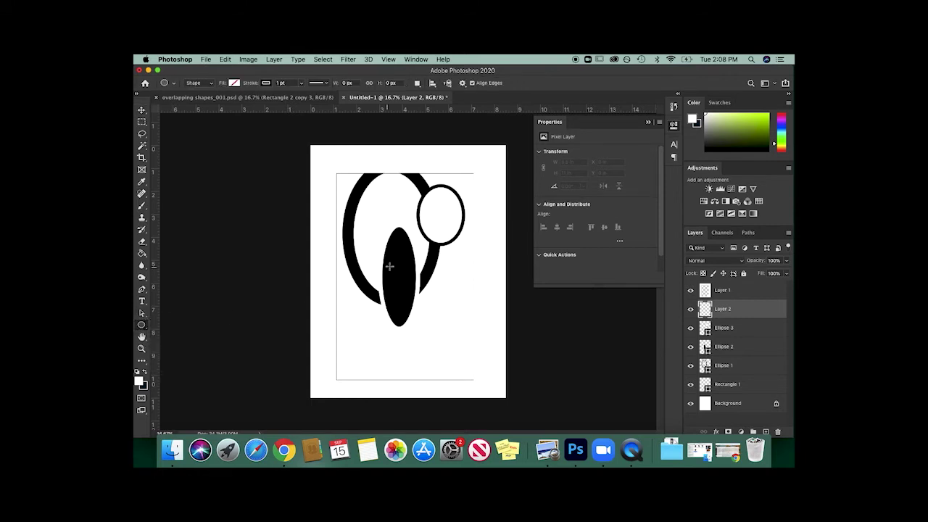
pyautogui.click(142, 326)
pyautogui.click(180, 324)
pyautogui.moveTo(445, 215); pyautogui.dragTo(469, 272)
# Give the new rectangle a white fill and a black stroke
pyautogui.click(234, 82)
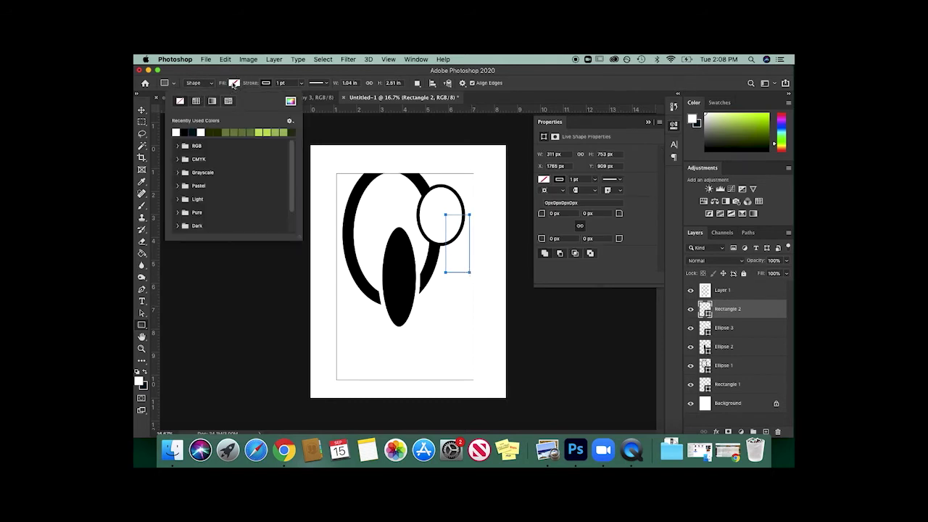
pyautogui.click(176, 132)
pyautogui.click(266, 83)
pyautogui.click(216, 131)
# Set the rectangle's stroke width to 10 pt
pyautogui.click(300, 84)
pyautogui.moveTo(301, 101); pyautogui.dragTo(319, 95)
pyautogui.click(282, 82)
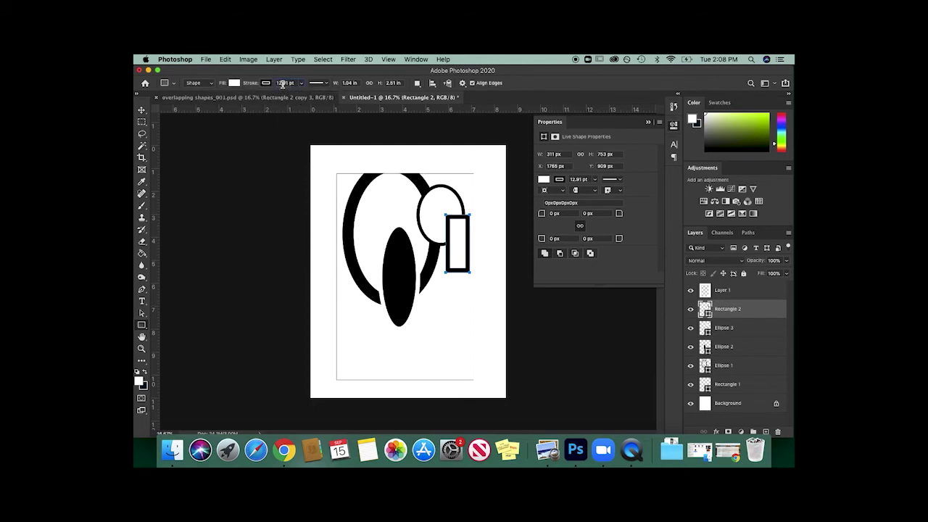
pyautogui.write('35')
pyautogui.press('Return')
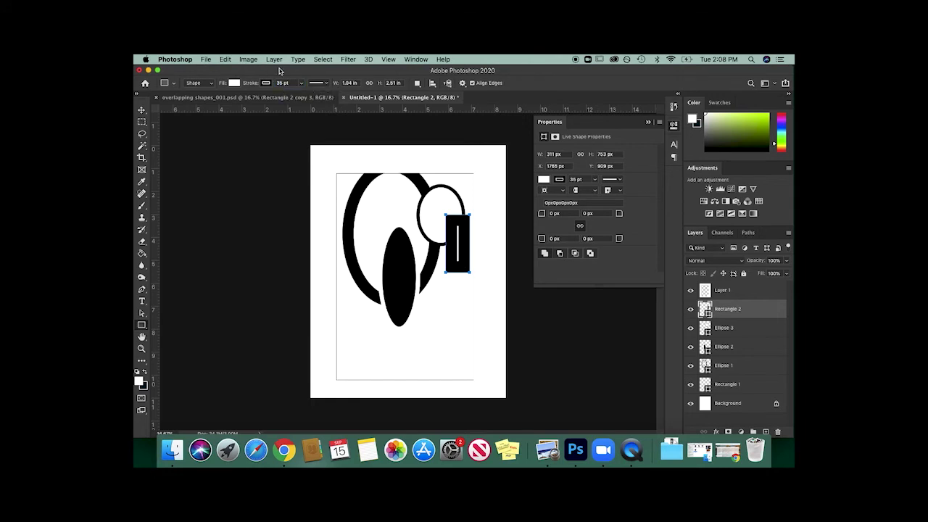
pyautogui.click(301, 84)
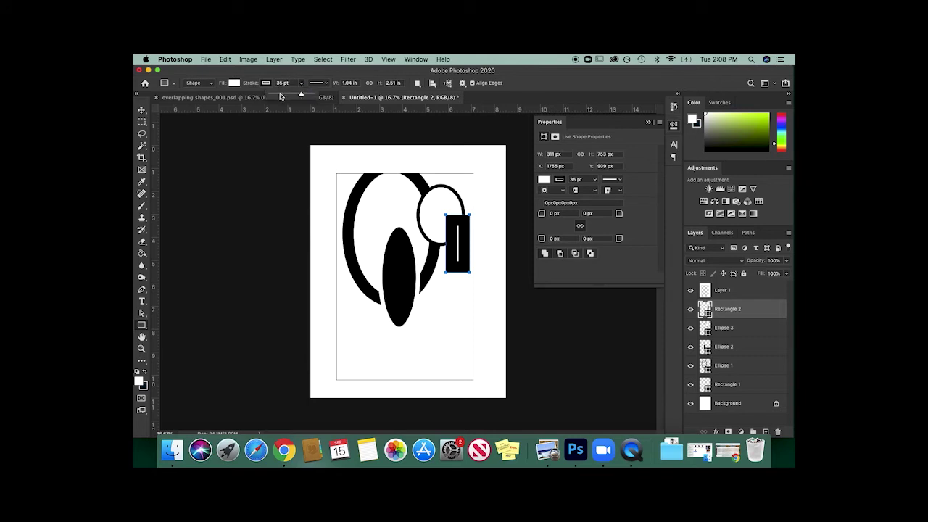
pyautogui.click(282, 83)
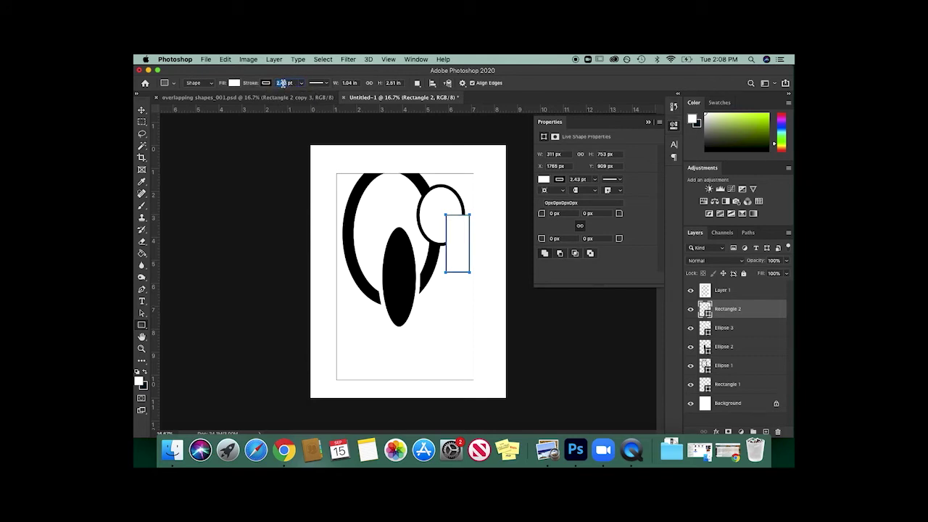
pyautogui.write('10')
pyautogui.press('Return')
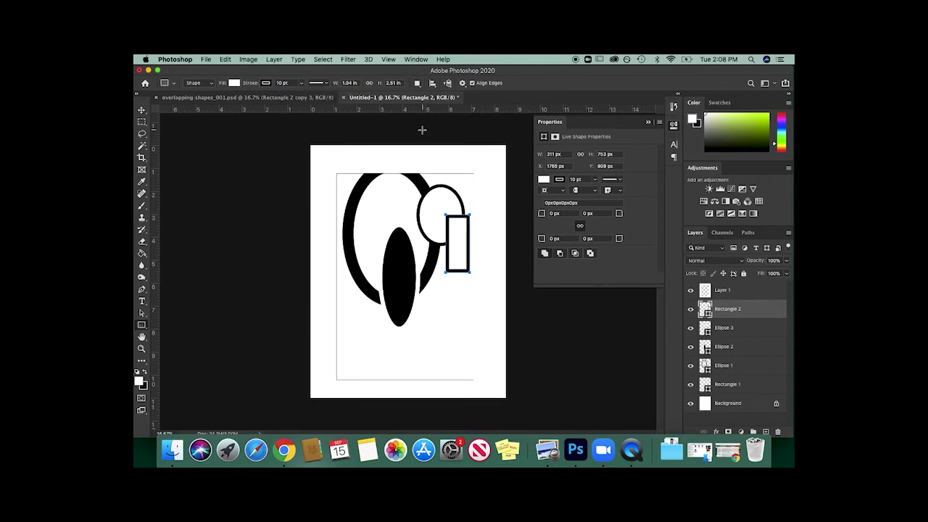
# Thicken the small white ellipse's stroke to 20 pt and further to 30 pt
pyautogui.click(142, 110)
pyautogui.click(450, 192)
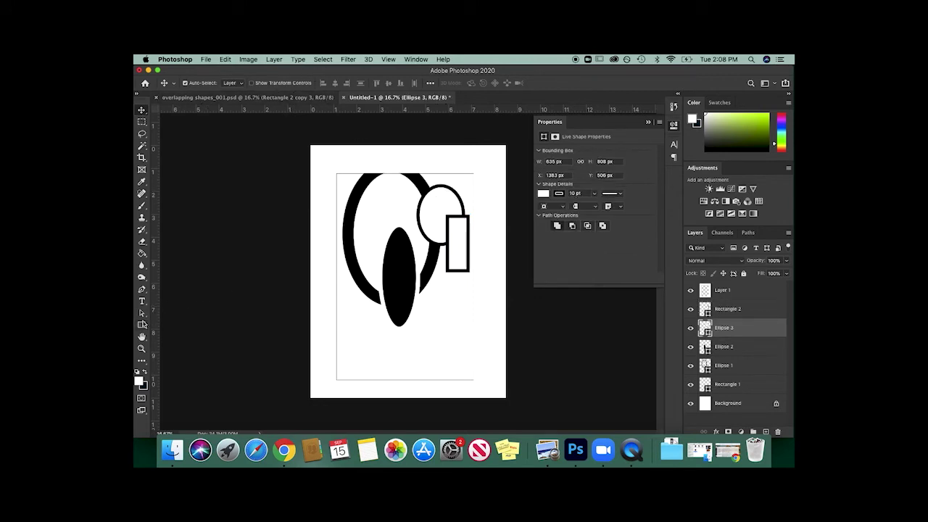
pyautogui.click(142, 324)
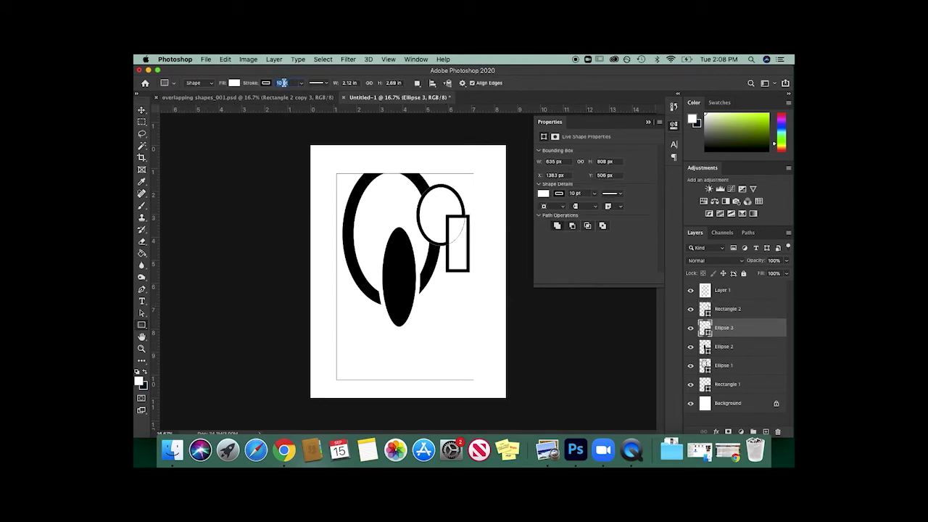
pyautogui.moveTo(276, 88); pyautogui.dragTo(279, 88)
pyautogui.write('20')
pyautogui.press('Return')
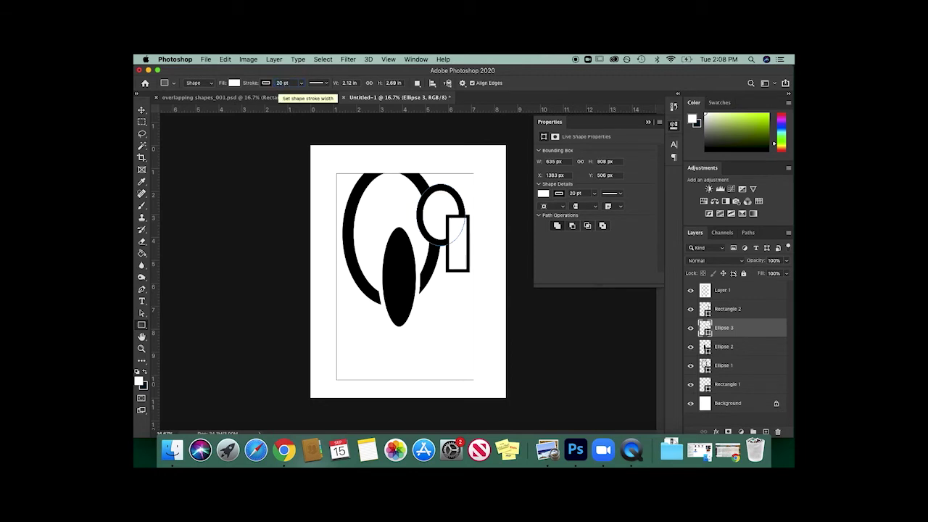
pyautogui.doubleClick(283, 86)
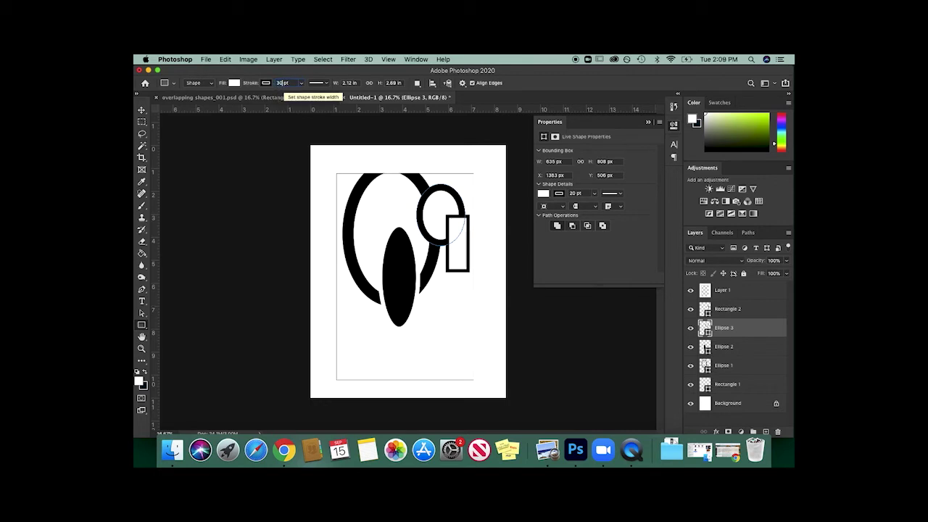
pyautogui.write('30')
pyautogui.press('Return')
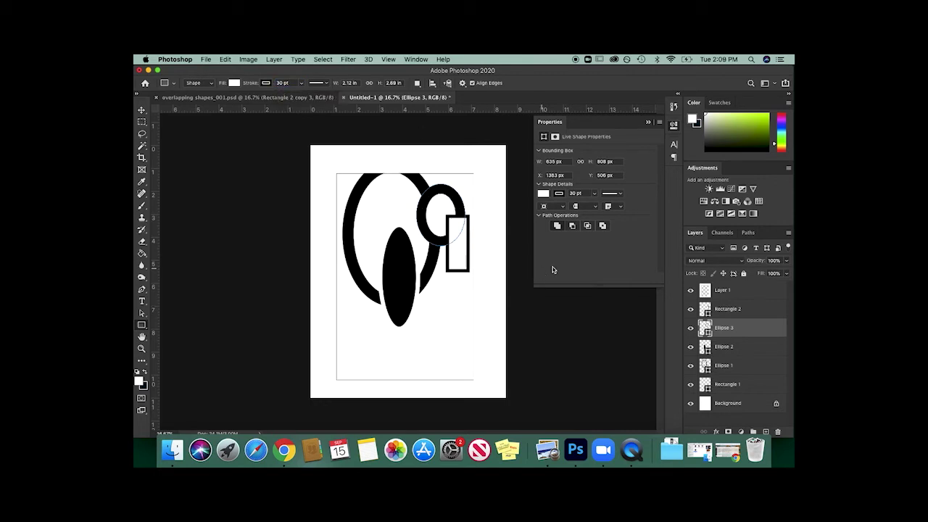
# Set the large ring's stroke width to 40 pt
pyautogui.click(731, 366)
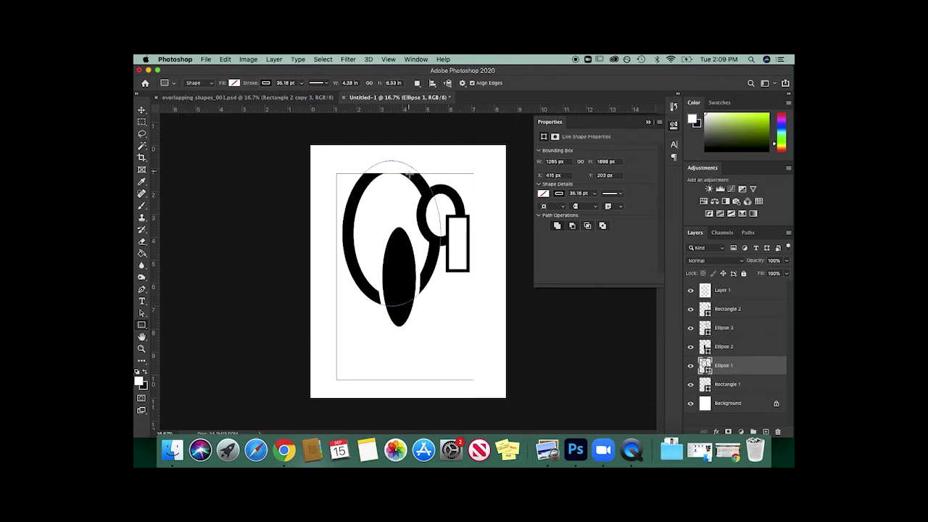
pyautogui.doubleClick(282, 84)
pyautogui.write('40')
pyautogui.press('Return')
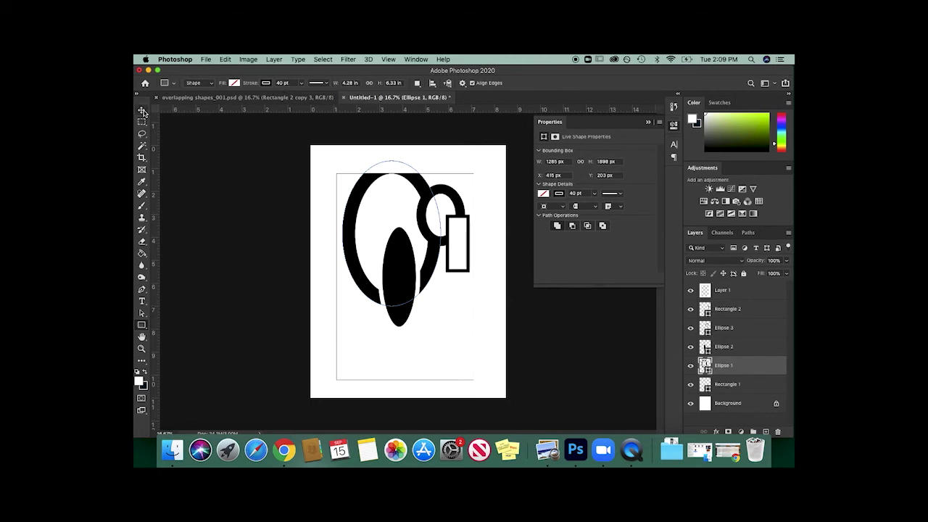
# Move the black ellipse down over the large ring's lower edge and rotate it about 27° counterclockwise
pyautogui.click(142, 110)
pyautogui.moveTo(388, 295); pyautogui.dragTo(404, 332)
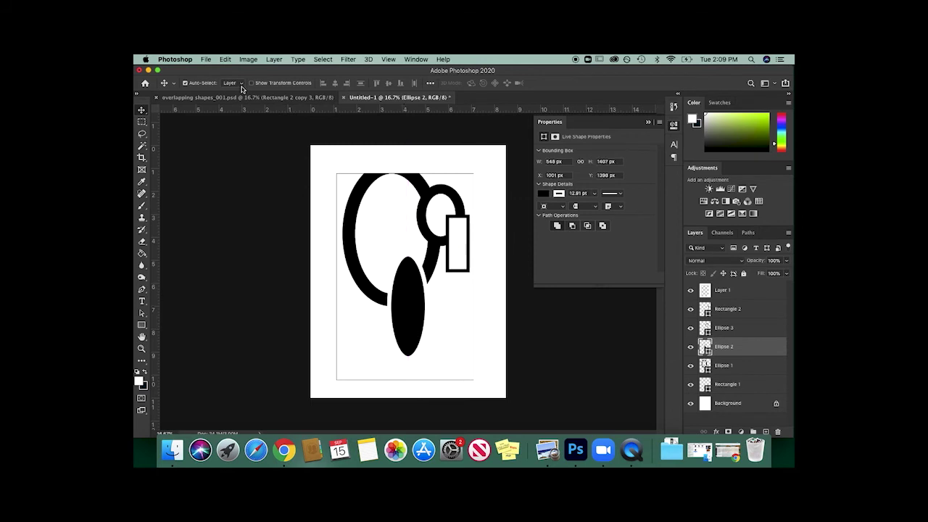
pyautogui.click(225, 59)
pyautogui.moveTo(313, 273)
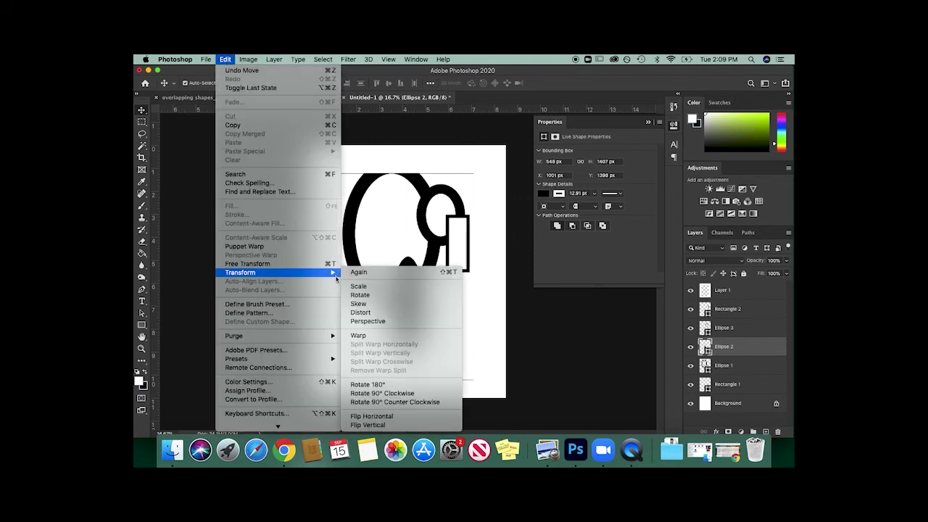
pyautogui.click(386, 296)
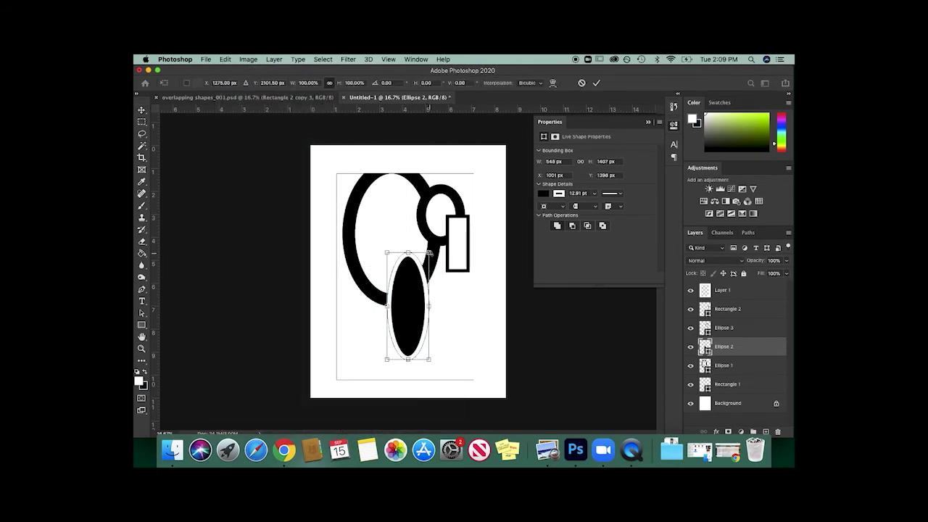
pyautogui.moveTo(427, 250); pyautogui.dragTo(402, 254)
pyautogui.moveTo(410, 319); pyautogui.dragTo(418, 319)
pyautogui.moveTo(439, 356); pyautogui.dragTo(444, 361)
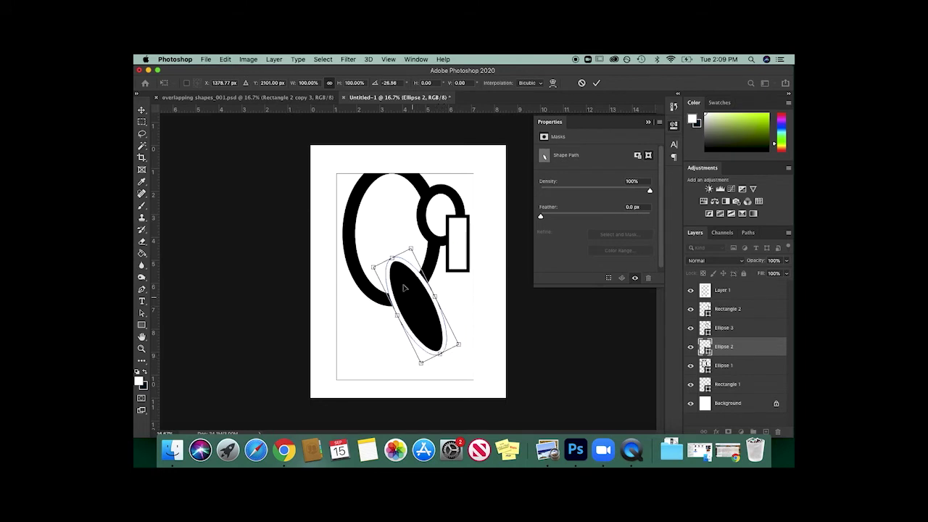
# Tilt the black ellipse the other way and place it across the ring's lower-left edge, running past the frame's left side
pyautogui.moveTo(415, 310); pyautogui.dragTo(355, 284)
pyautogui.moveTo(408, 321); pyautogui.dragTo(366, 216)
pyautogui.moveTo(366, 275); pyautogui.dragTo(366, 267)
pyautogui.press('Return')
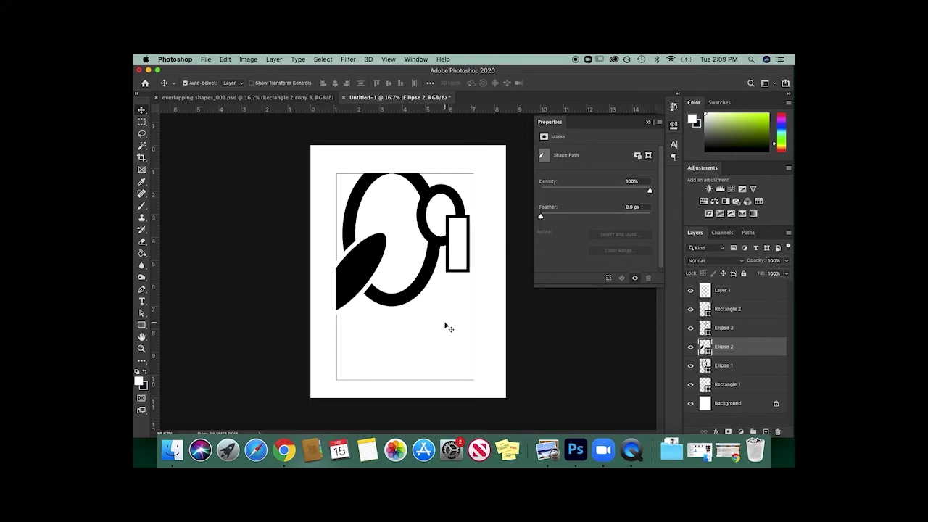
# Delete the tilted black ellipse
pyautogui.click(358, 266)
pyautogui.press('Delete')
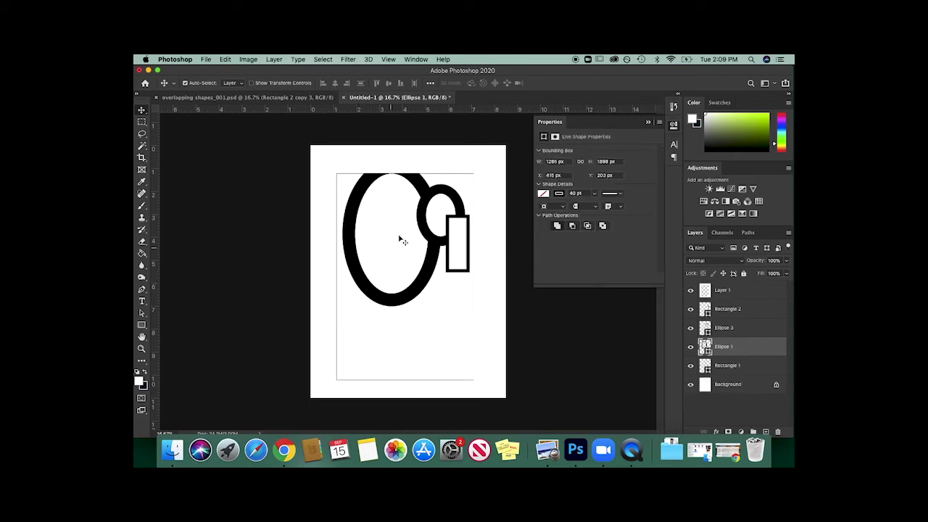
# Set the small white ellipse's stroke width to 20 pt
pyautogui.click(426, 213)
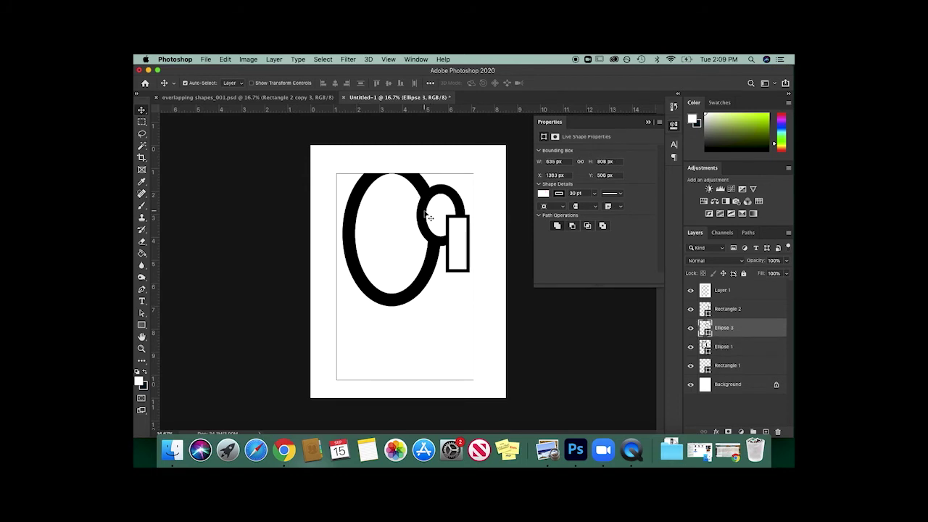
pyautogui.click(142, 325)
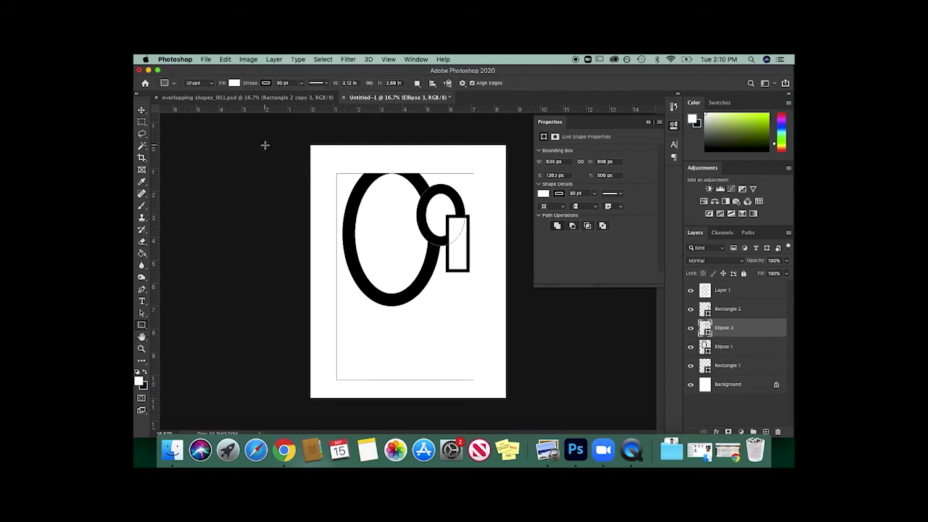
pyautogui.click(288, 82)
pyautogui.write('20')
pyautogui.press('Return')
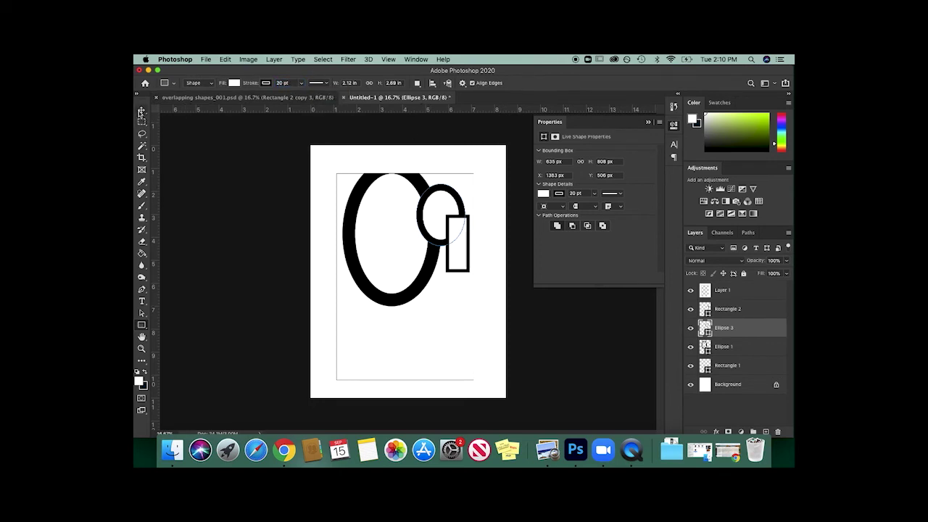
# Move the small ellipse onto the large ring's lower-right edge and the white rectangle over the small ellipse's lower part
pyautogui.click(142, 109)
pyautogui.moveTo(466, 251); pyautogui.dragTo(456, 330)
pyautogui.click(453, 239)
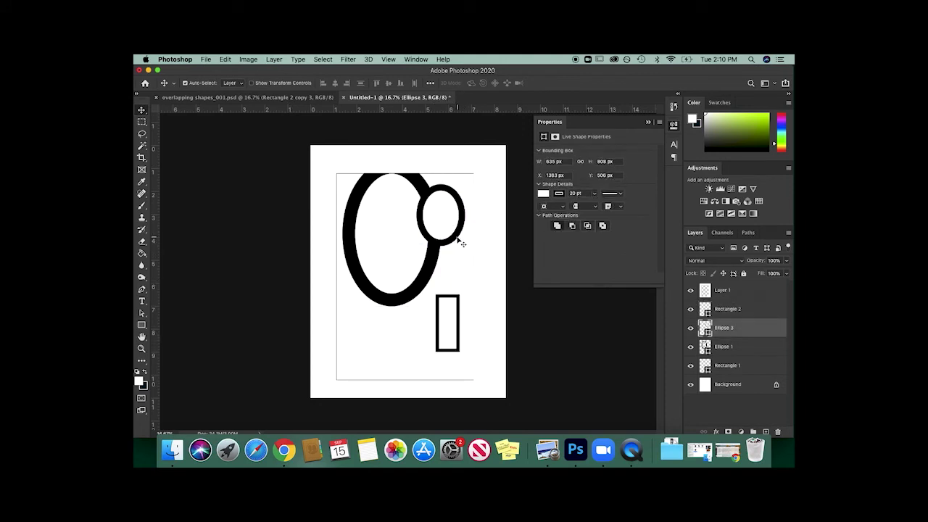
pyautogui.moveTo(457, 239); pyautogui.dragTo(441, 316)
pyautogui.click(457, 317)
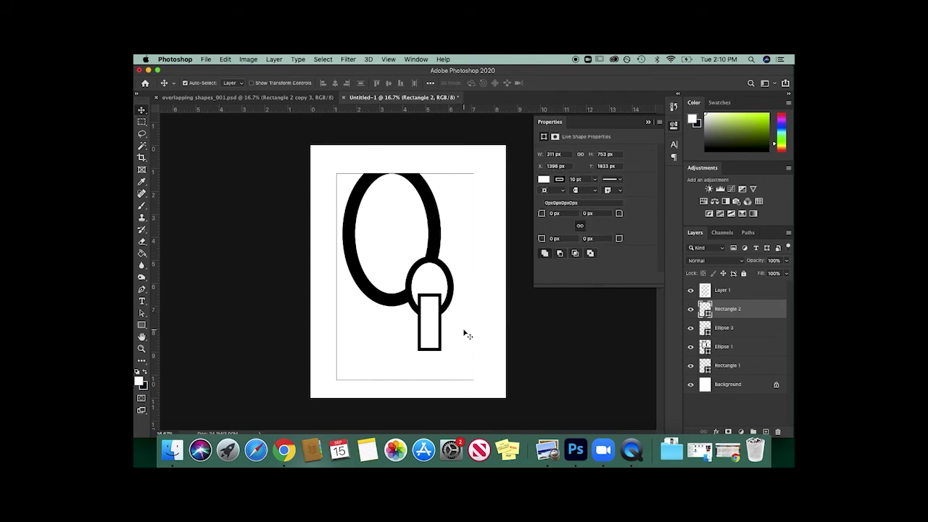
pyautogui.click(467, 335)
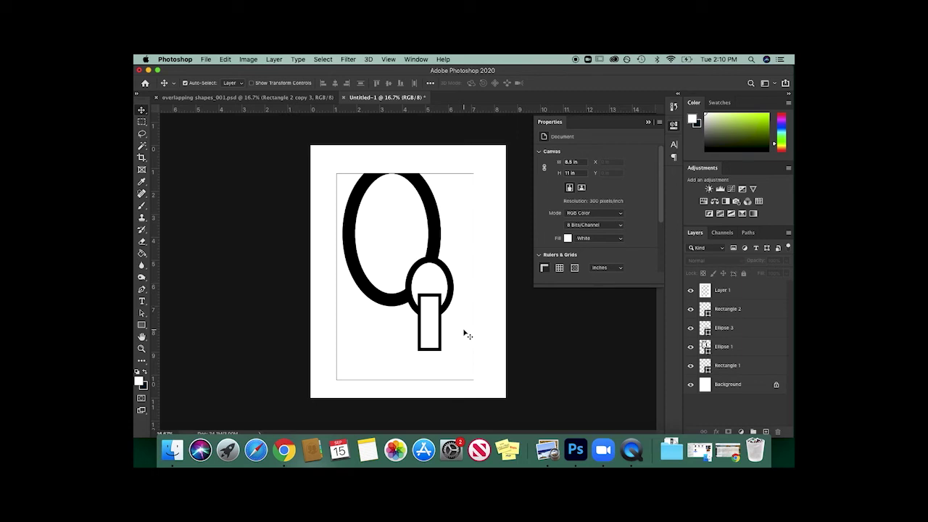
# Scale the large ring to about 145% and position it so its left half runs past the frame's left edge
pyautogui.click(433, 234)
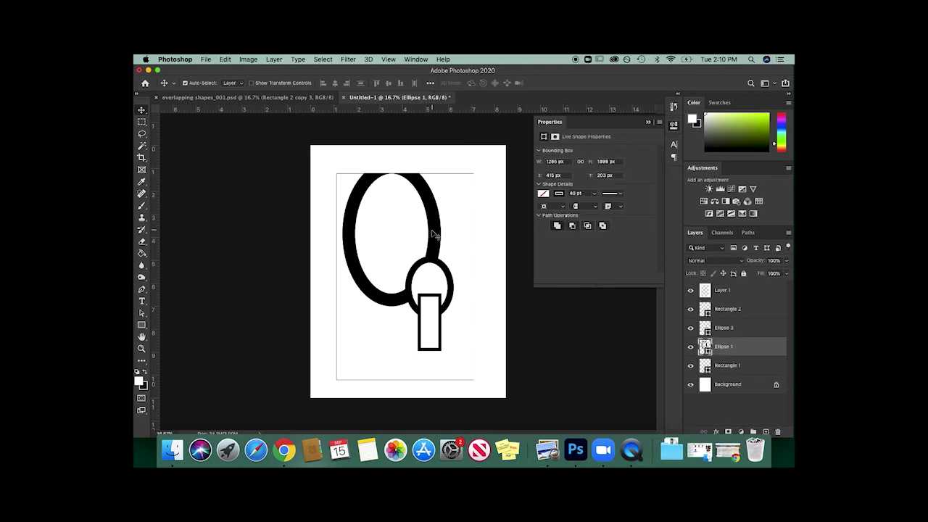
pyautogui.press('super+t')
pyautogui.moveTo(391, 307); pyautogui.dragTo(314, 373)
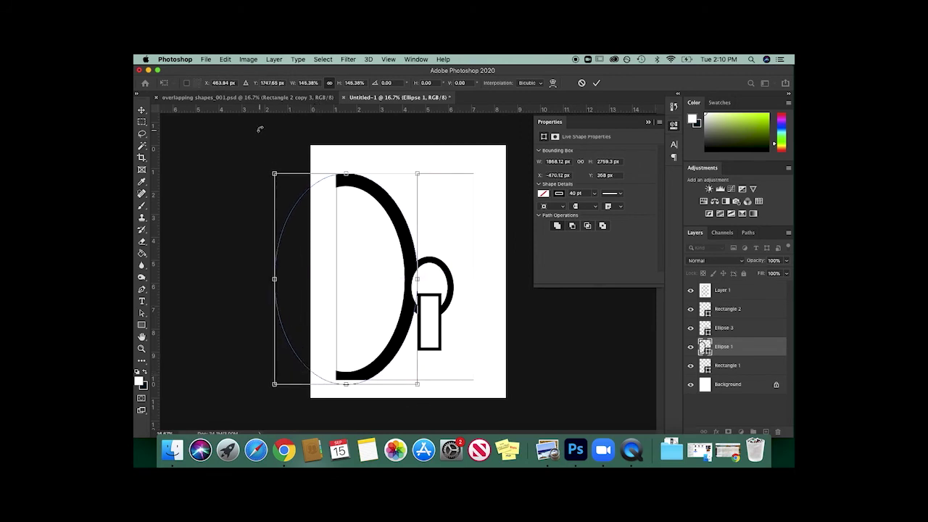
pyautogui.press('Return')
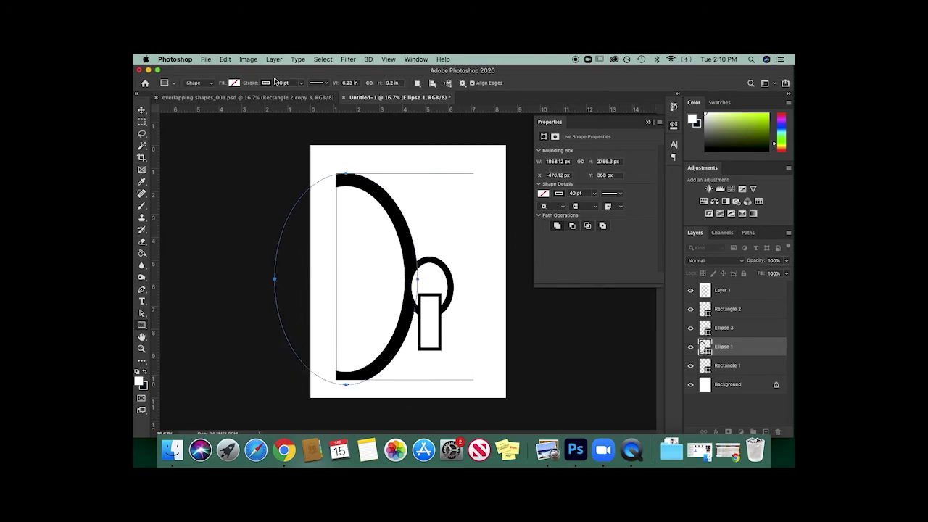
# Fill the large ring with black
pyautogui.click(233, 84)
pyautogui.click(180, 132)
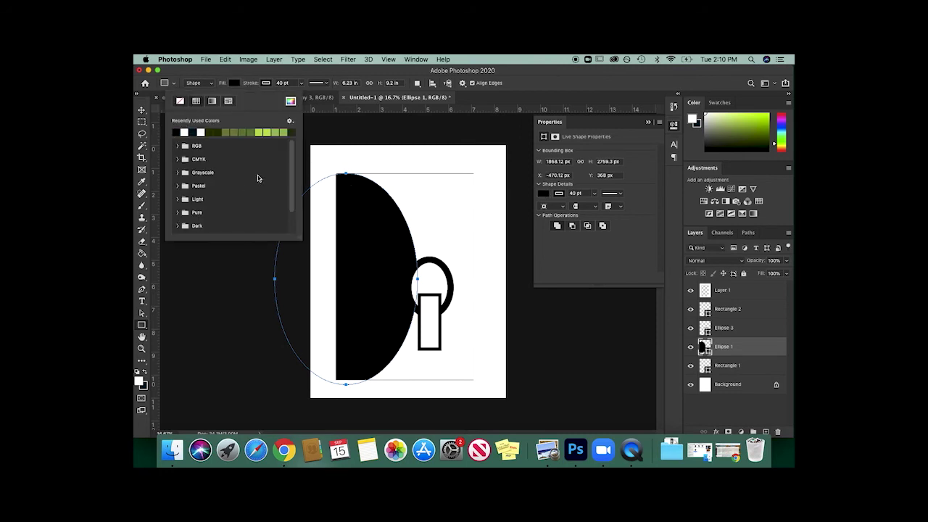
# Scale the white ellipse to about 180% and shift it left so it overlaps the large black ellipse's right edge
pyautogui.click(143, 109)
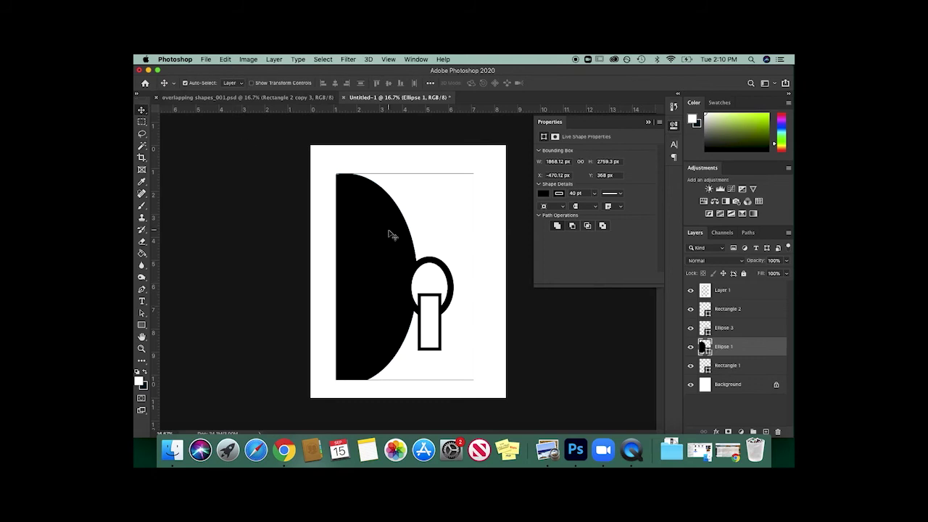
pyautogui.click(438, 265)
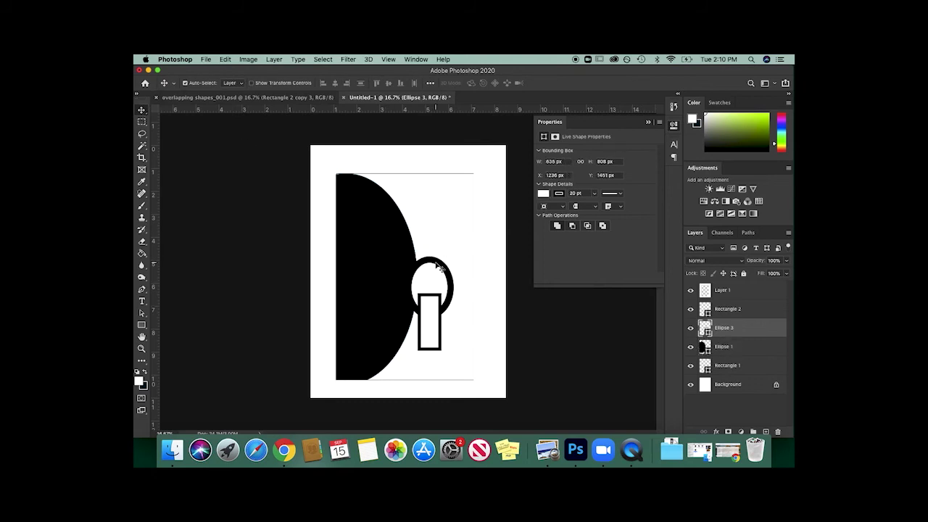
pyautogui.click(141, 324)
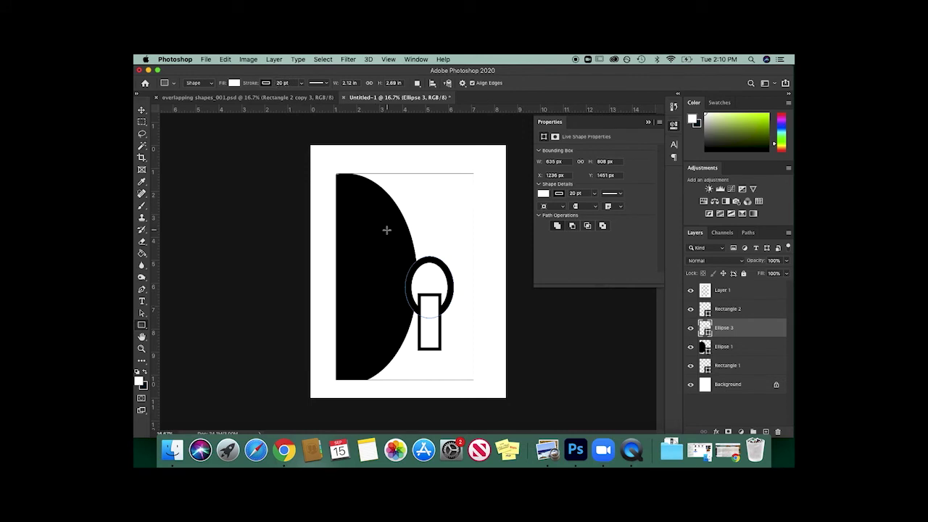
pyautogui.hotkey('ctrl', 't')
pyautogui.moveTo(429, 257)
pyautogui.mouseDown()
pyautogui.moveTo(426, 206)
pyautogui.moveTo(452, 220)
pyautogui.moveTo(437, 246)
pyautogui.mouseUp()
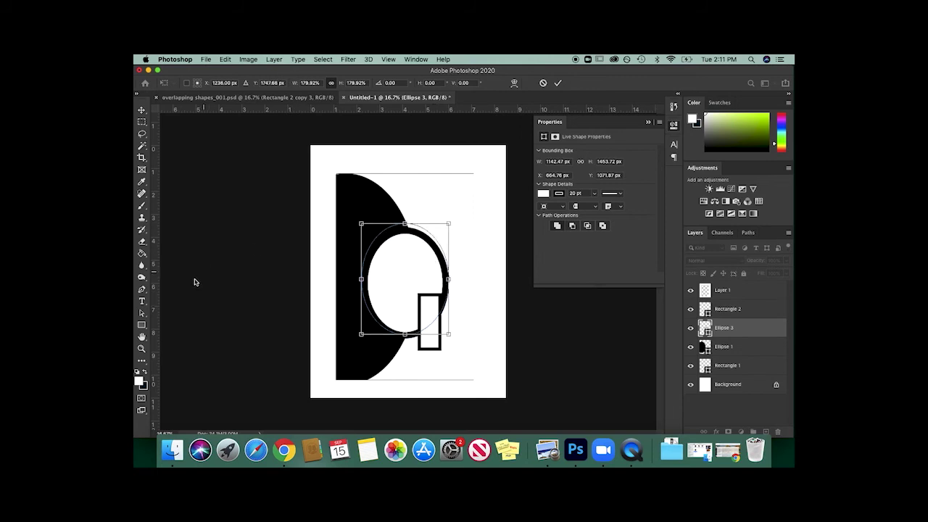
pyautogui.click(143, 326)
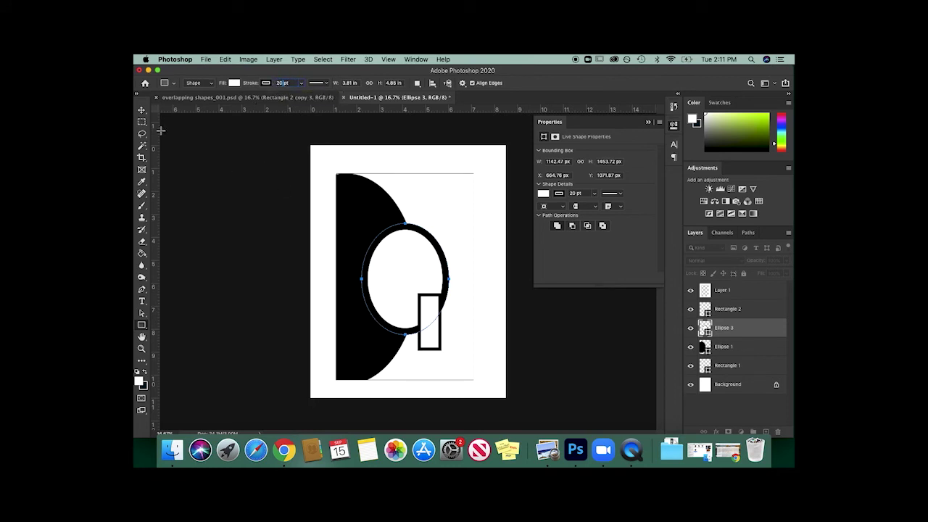
# Try to rotate the white rectangle using the path's Rotate transform
pyautogui.click(142, 110)
pyautogui.click(443, 329)
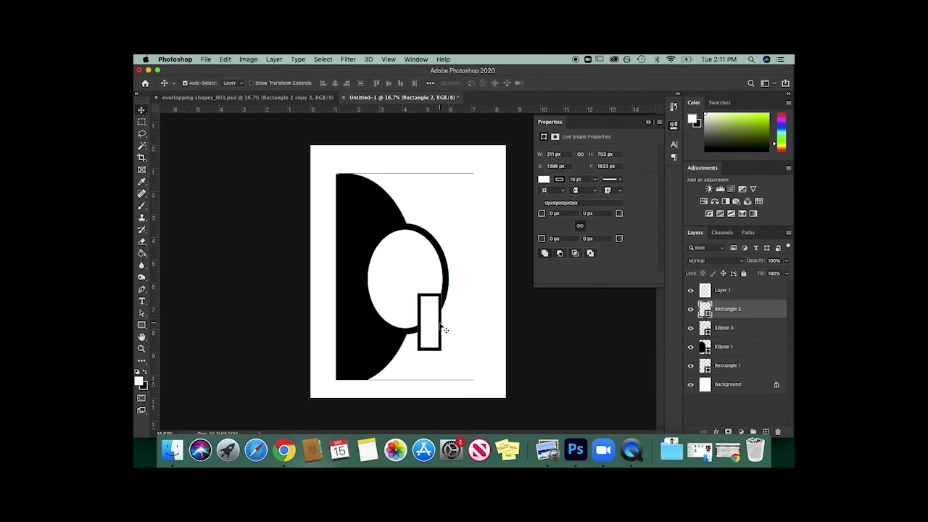
pyautogui.click(225, 60)
pyautogui.moveTo(250, 275)
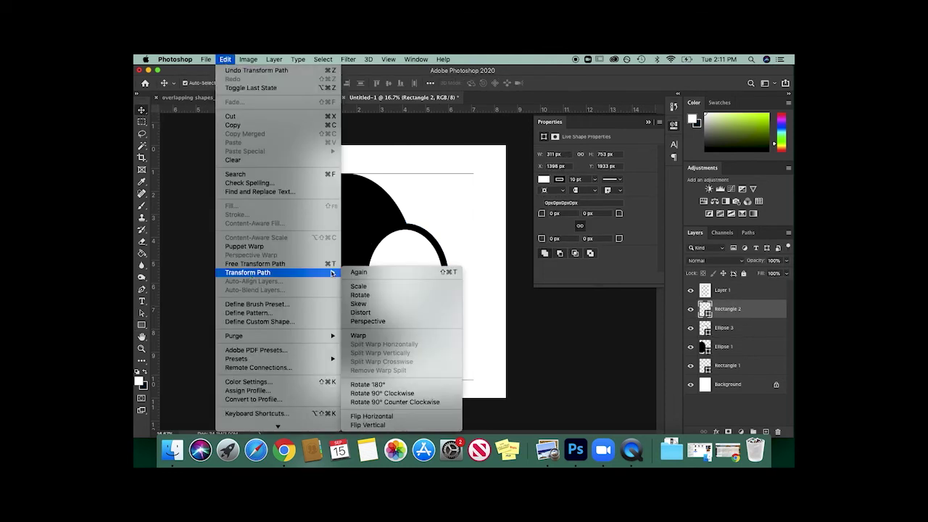
pyautogui.click(380, 295)
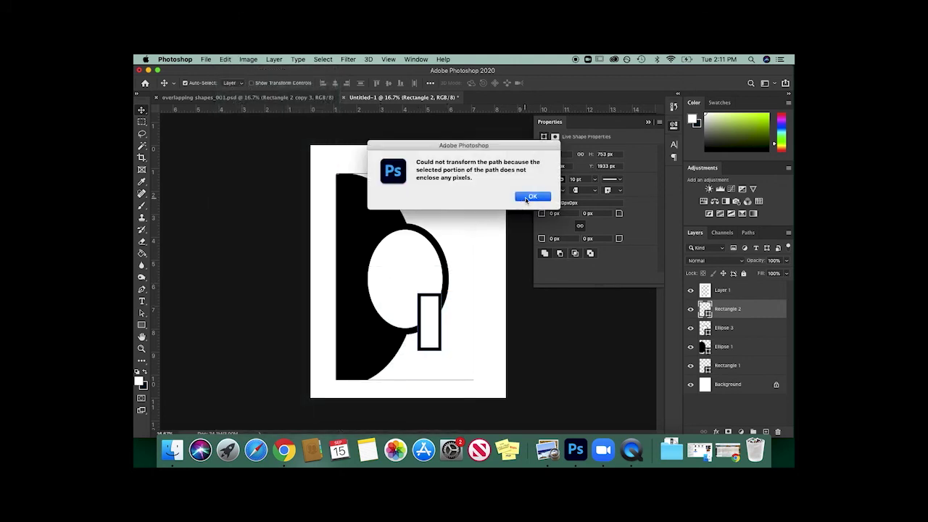
pyautogui.click(532, 196)
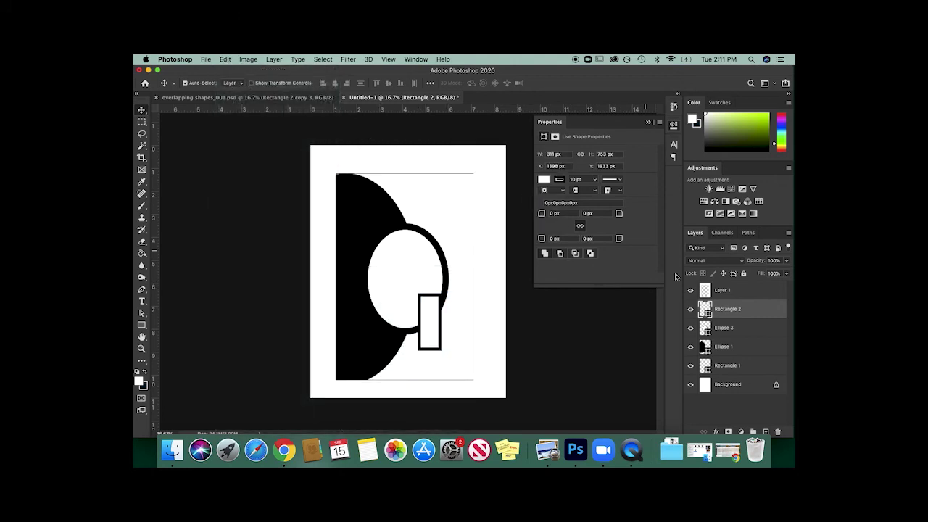
# Rotate the white rectangle about 26° counterclockwise beside the white ellipse's lower-right edge and accept converting it to a regular path
pyautogui.click(425, 298)
pyautogui.click(425, 297)
pyautogui.click(140, 325)
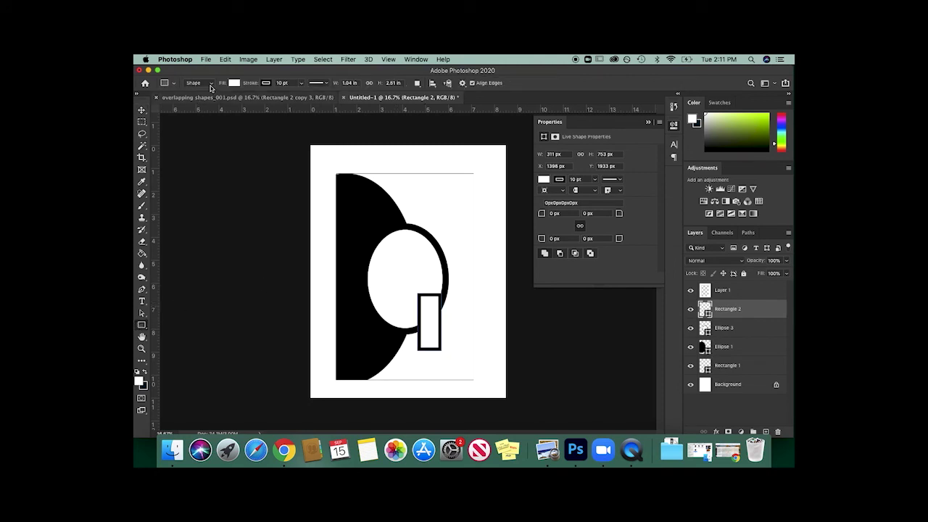
pyautogui.click(225, 59)
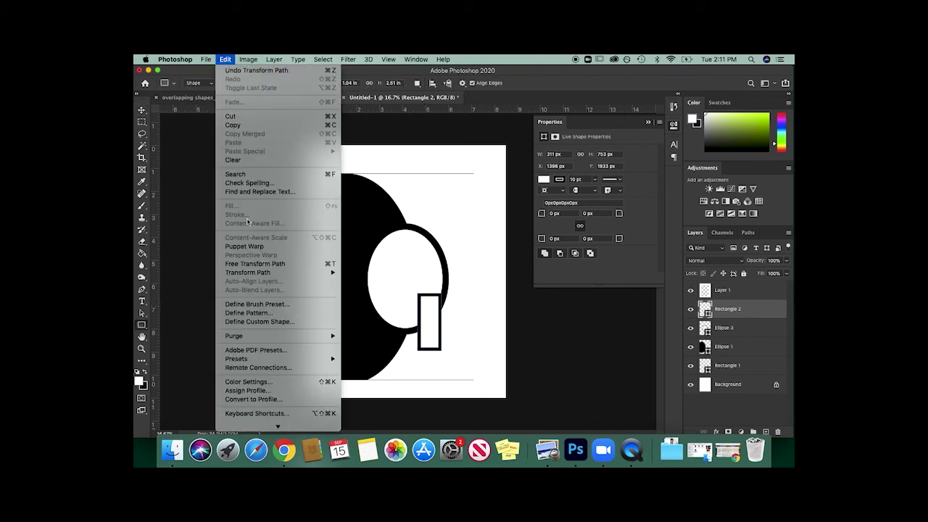
pyautogui.moveTo(254, 272)
pyautogui.click(398, 295)
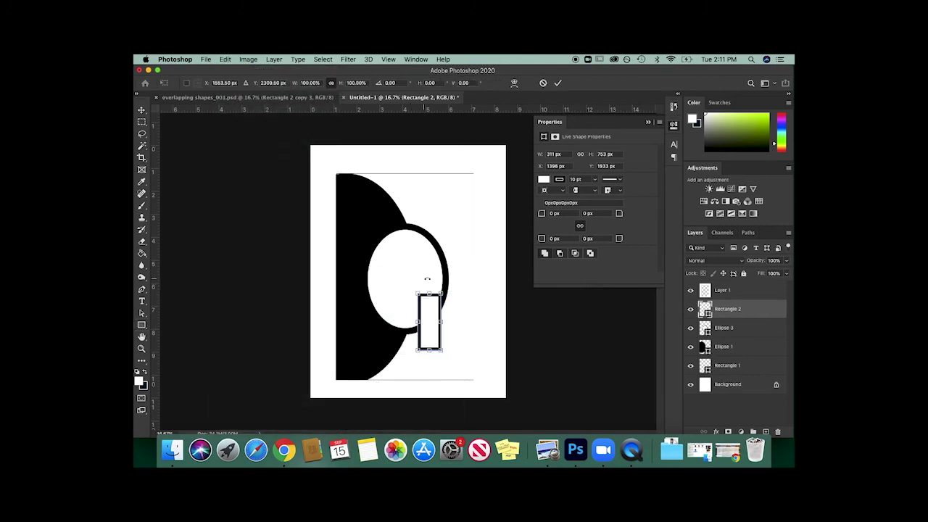
pyautogui.moveTo(420, 286); pyautogui.dragTo(448, 310)
pyautogui.click(462, 295)
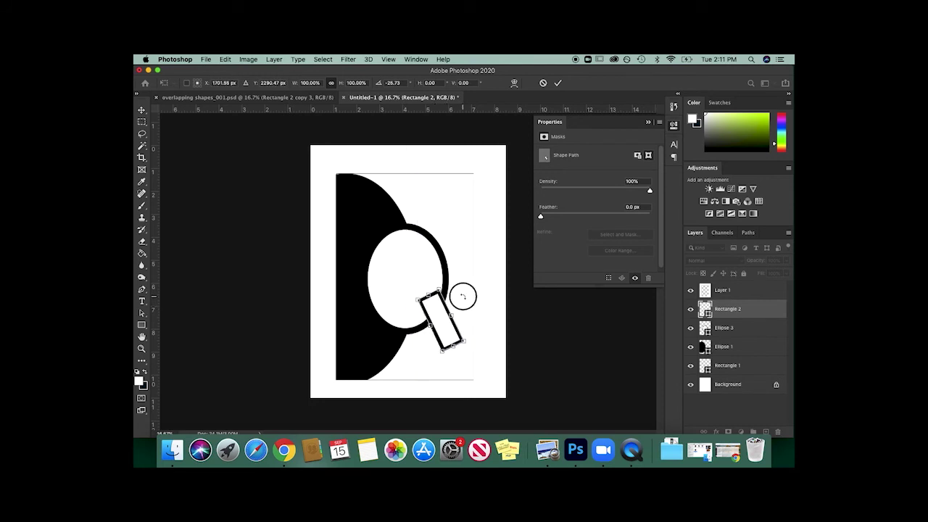
pyautogui.click(141, 323)
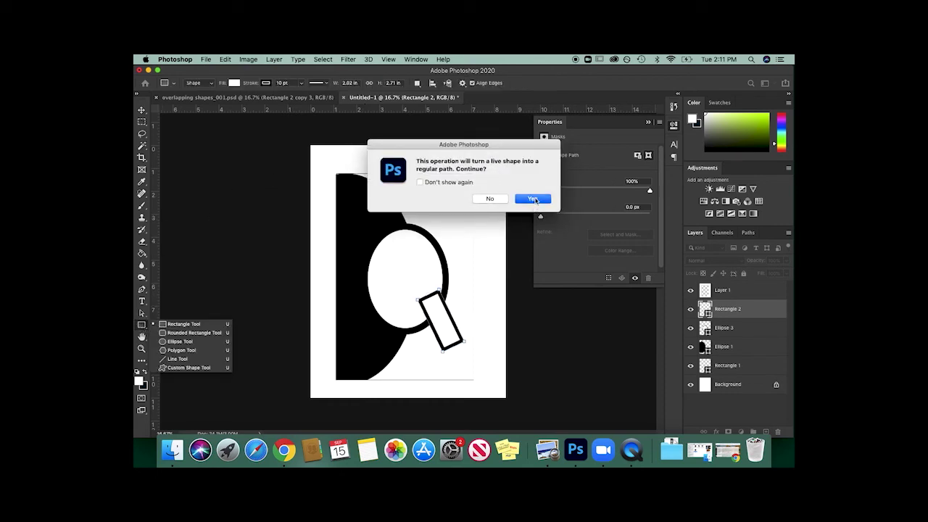
pyautogui.click(534, 199)
# Try a thinner outline on the tilted rectangle and set its stroke width back to 10 pt
pyautogui.click(281, 83)
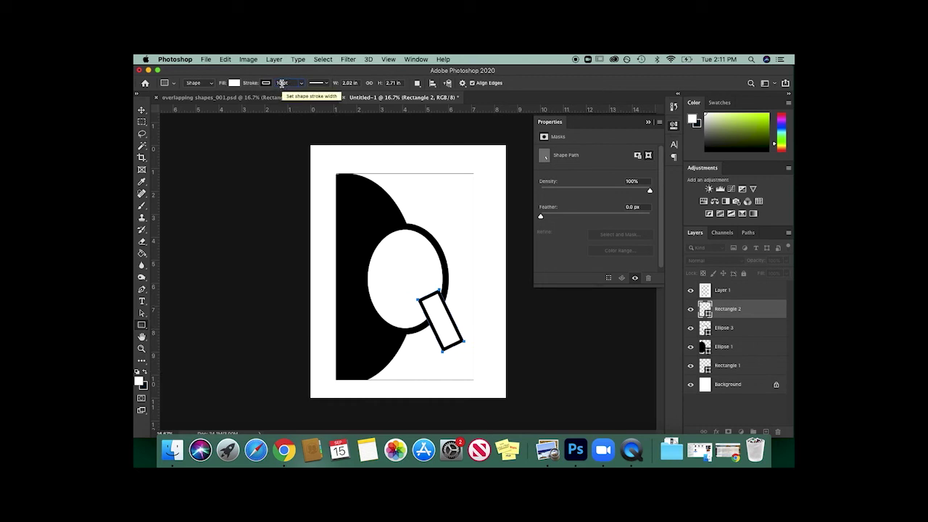
pyautogui.press('Return')
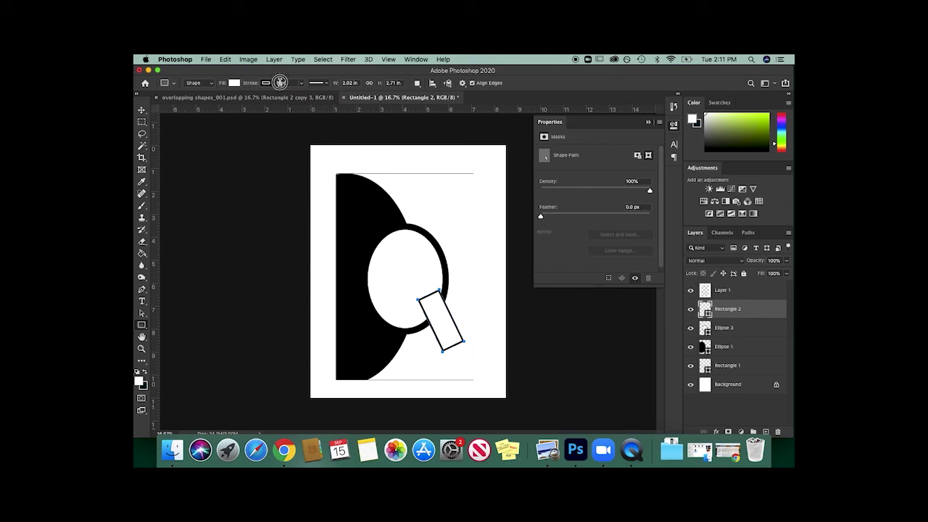
pyautogui.click(280, 83)
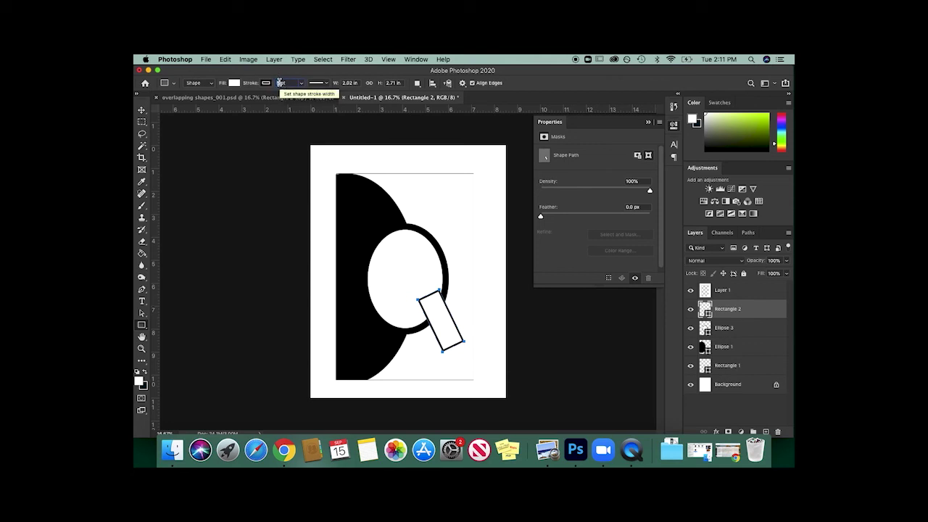
pyautogui.press('Return')
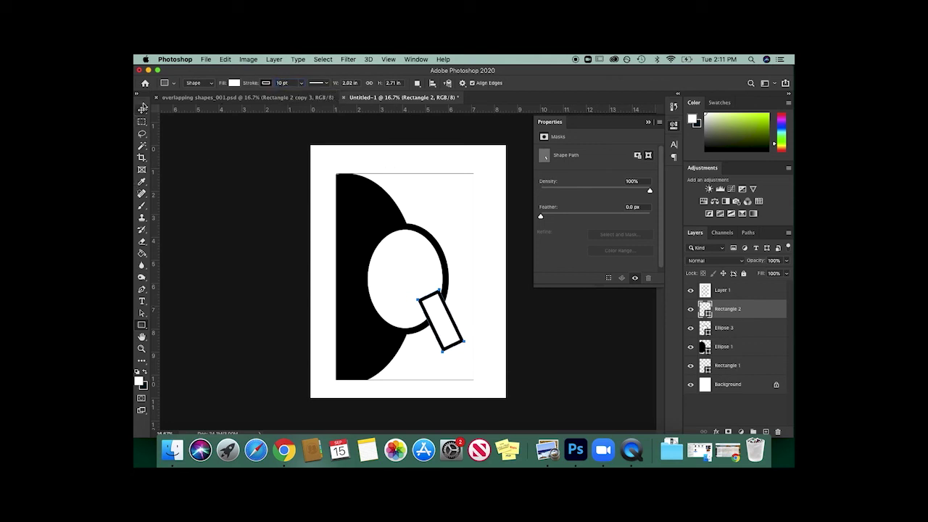
# Set the stroke width of the white ellipse overlapping the black shape to 30 pt
pyautogui.click(141, 109)
pyautogui.click(422, 238)
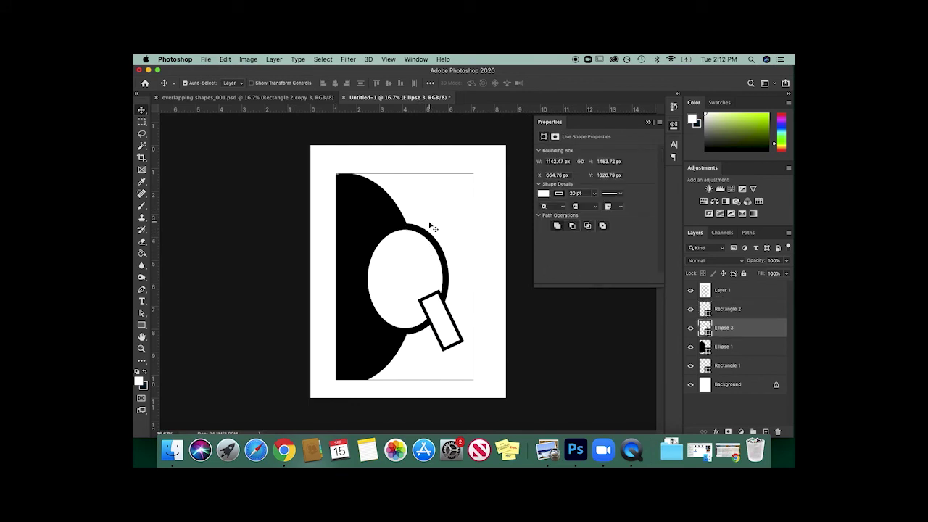
pyautogui.click(141, 325)
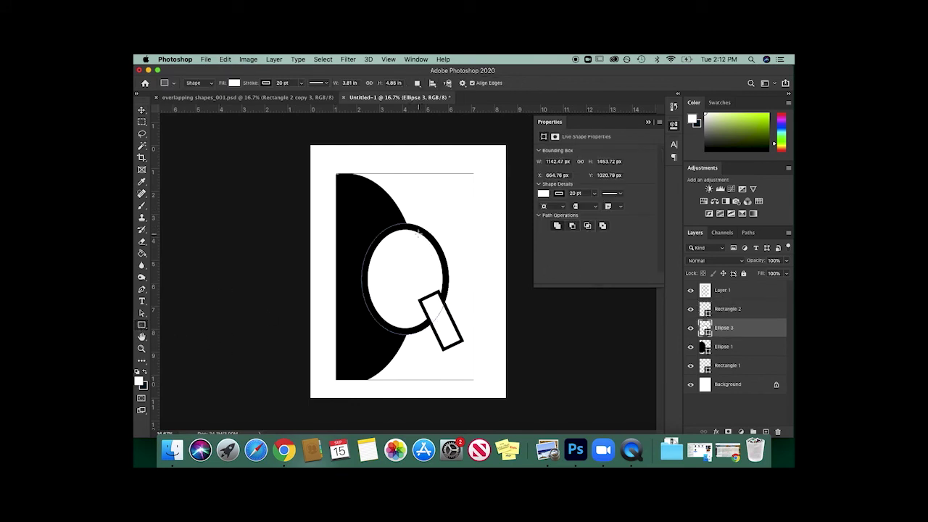
pyautogui.click(278, 83)
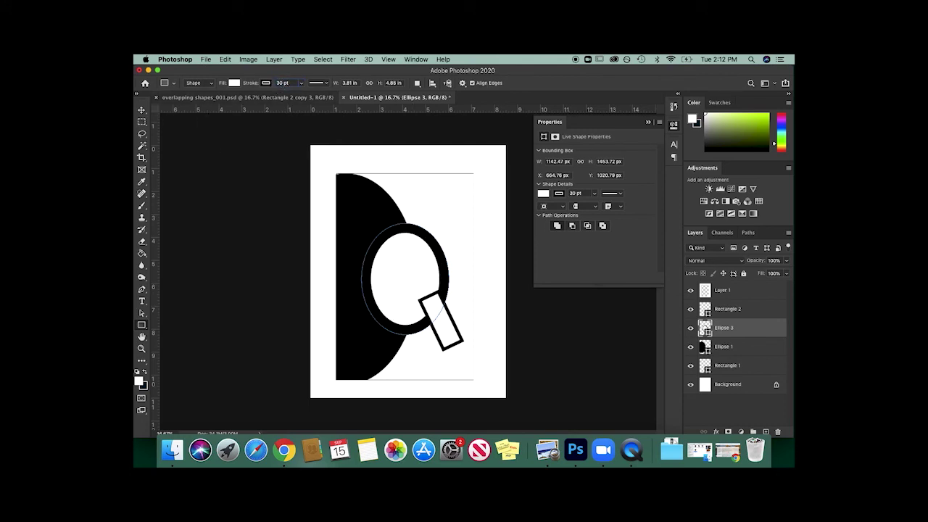
# Move the tilted rectangle down into the frame's lower-right corner so the border mask partly hides it
pyautogui.click(142, 109)
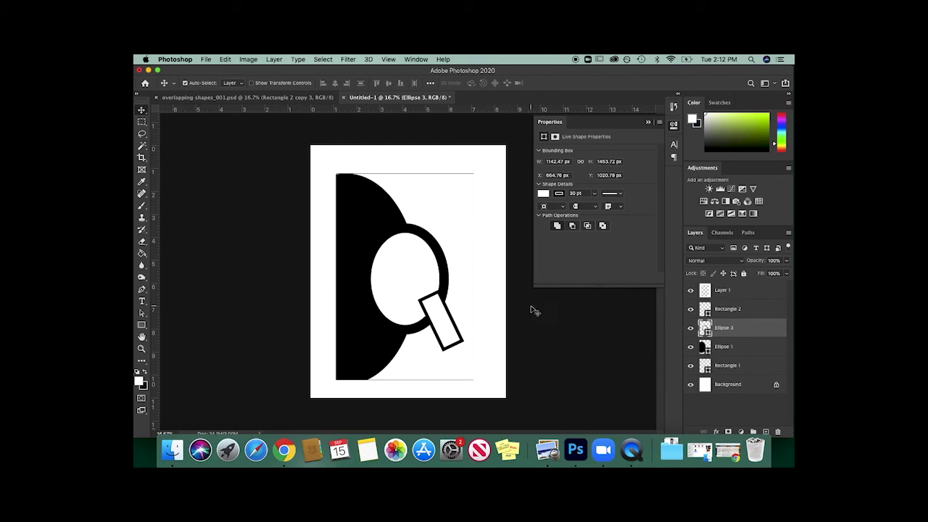
pyautogui.click(729, 310)
pyautogui.moveTo(457, 324); pyautogui.dragTo(445, 309)
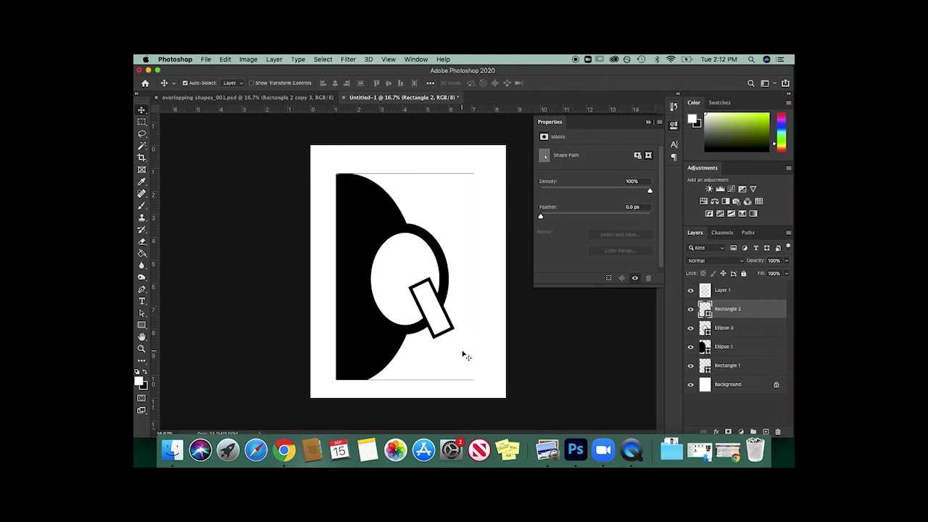
pyautogui.moveTo(454, 337); pyautogui.dragTo(477, 395)
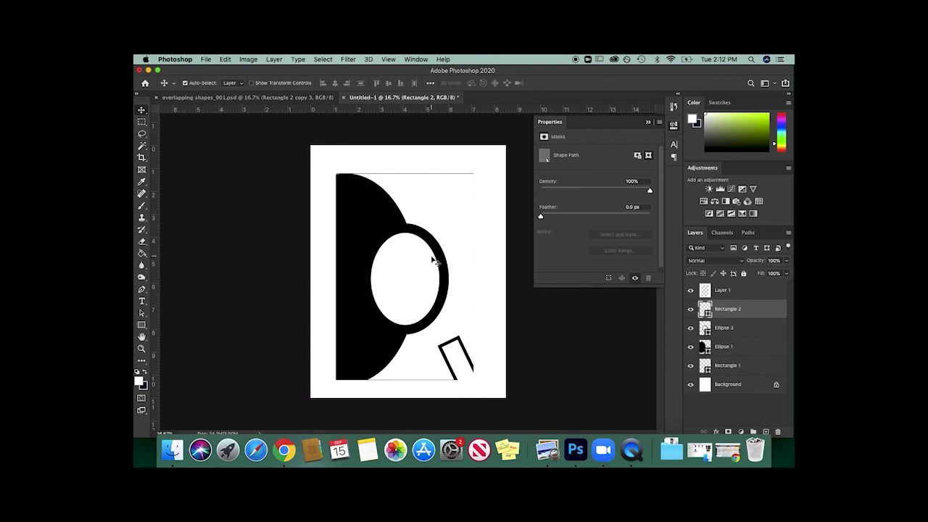
# Duplicate the thick-outlined ellipse, scale the copy to about 67% and place it over the original's right edge
pyautogui.click(447, 272)
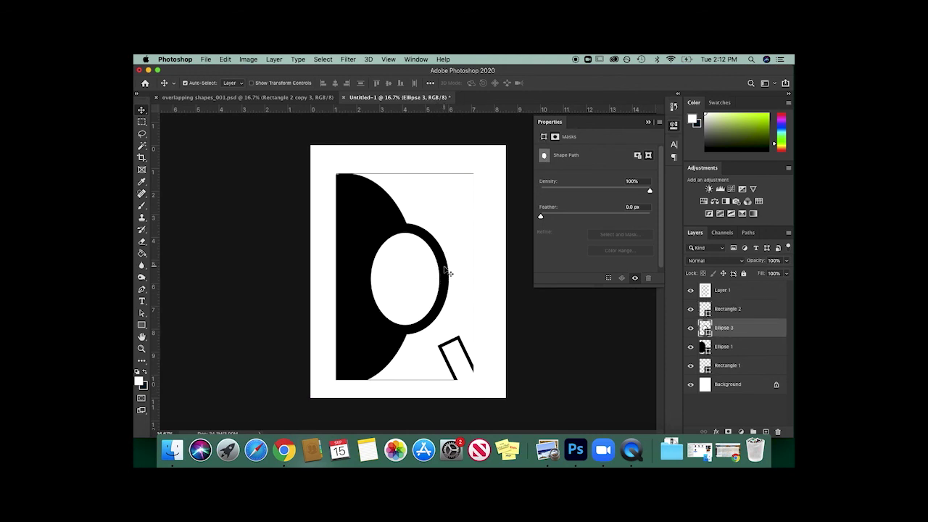
pyautogui.moveTo(444, 270); pyautogui.dragTo(476, 276)
pyautogui.hotkey('ctrl', 't')
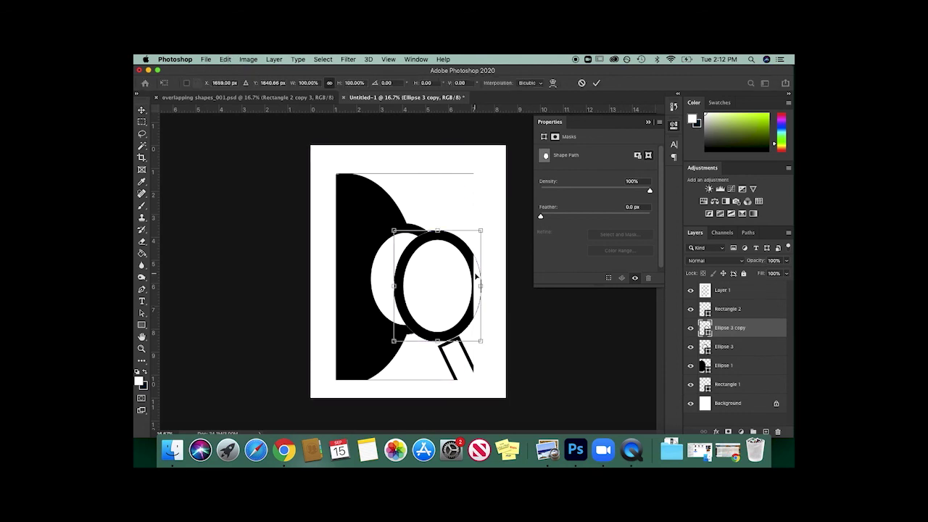
pyautogui.moveTo(481, 227); pyautogui.dragTo(449, 257)
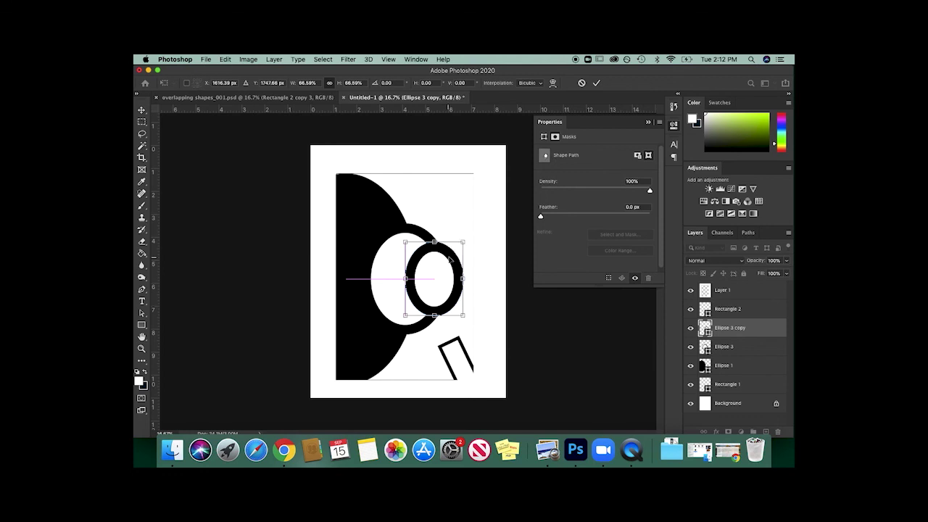
# Set the smaller ellipse copy's stroke width to 20 pt
pyautogui.click(142, 324)
pyautogui.click(282, 83)
pyautogui.write('20')
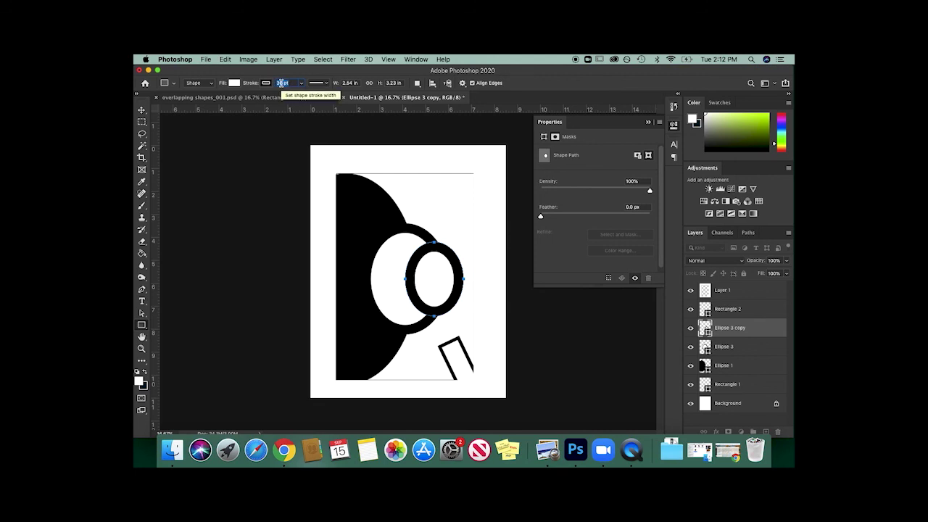
pyautogui.press('Return')
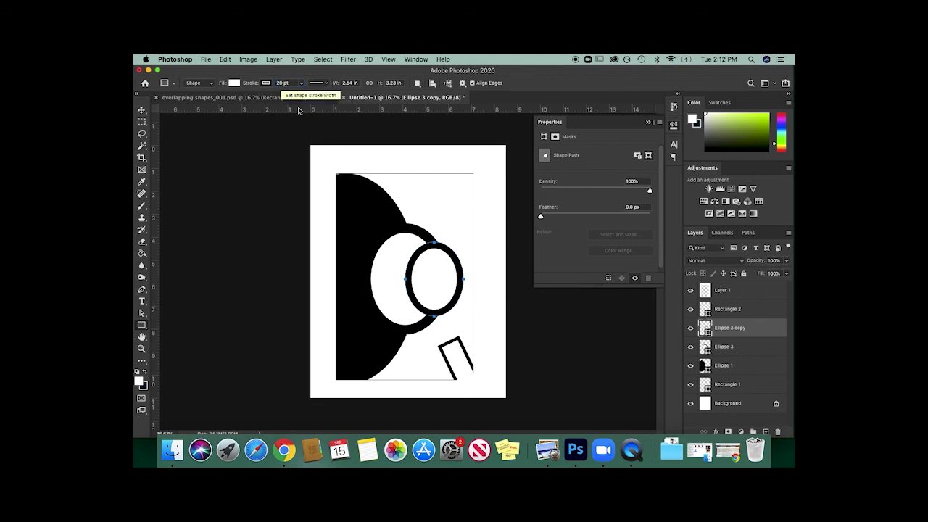
# Move the tilted rectangle from the frame's corner onto the small ellipse, overlapping its lower-right edge, and deselect it
pyautogui.click(142, 109)
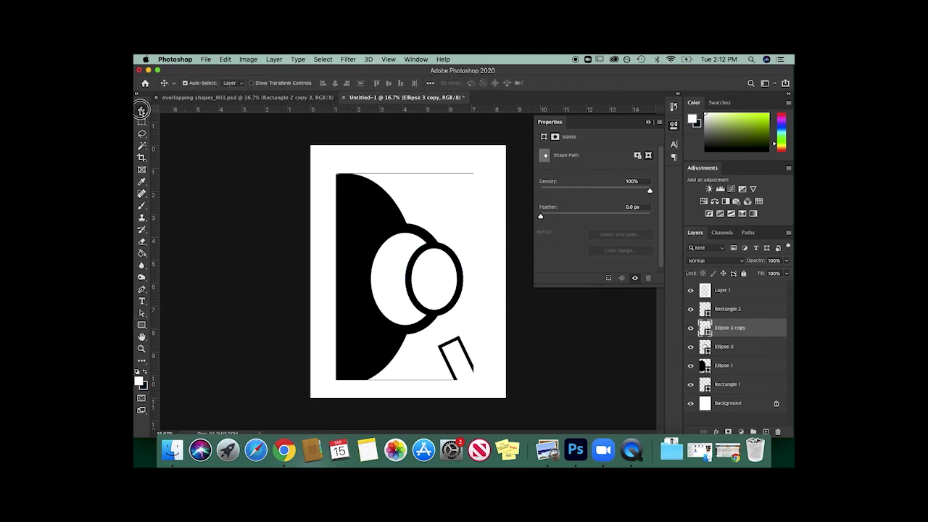
pyautogui.moveTo(456, 344); pyautogui.dragTo(437, 269)
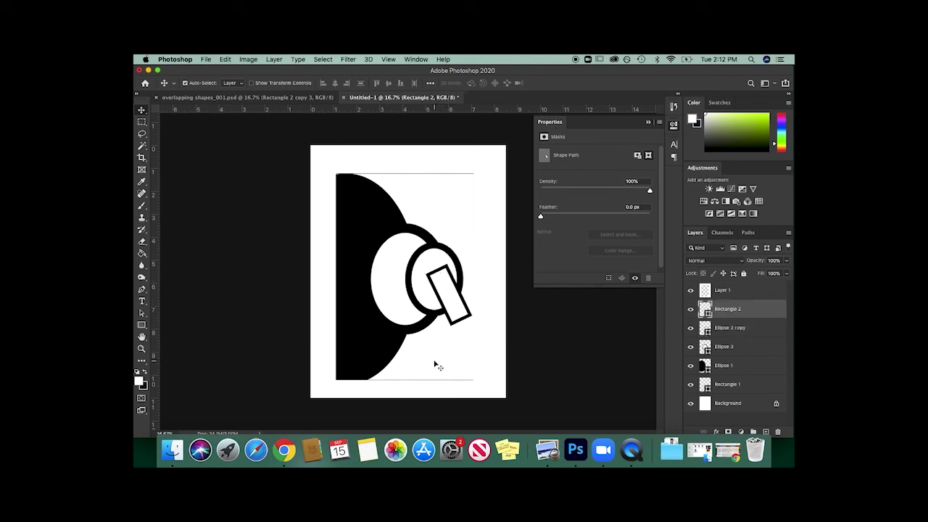
pyautogui.click(434, 361)
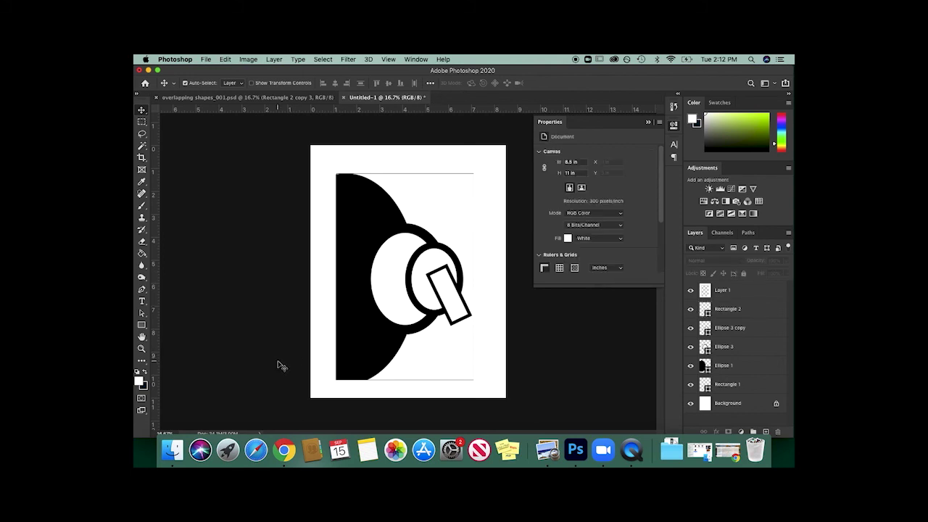
# Save the composition to the Desktop as a JPEG named "overlapping shapes 001" at maximum quality 12
pyautogui.click(206, 61)
pyautogui.click(241, 164)
pyautogui.write('o')
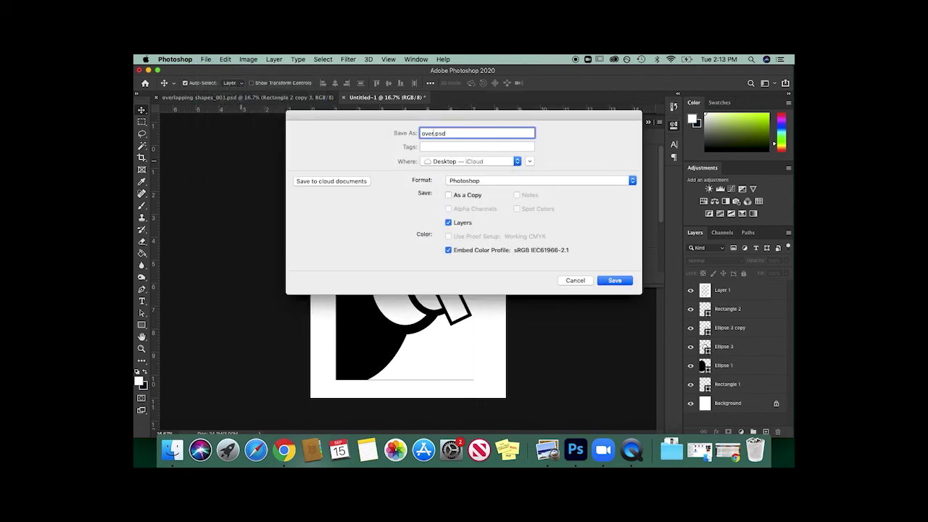
pyautogui.write('verlapping shapes 001')
pyautogui.click(472, 182)
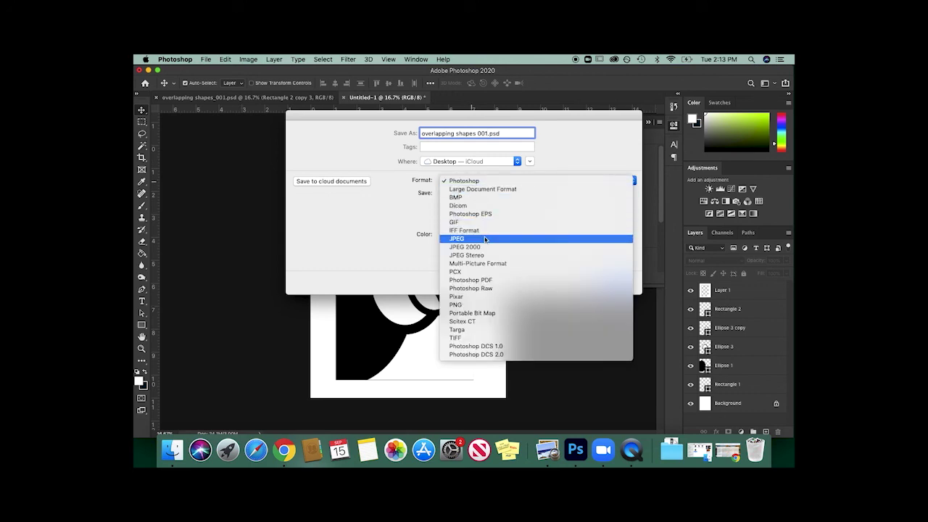
pyautogui.click(484, 238)
pyautogui.click(613, 280)
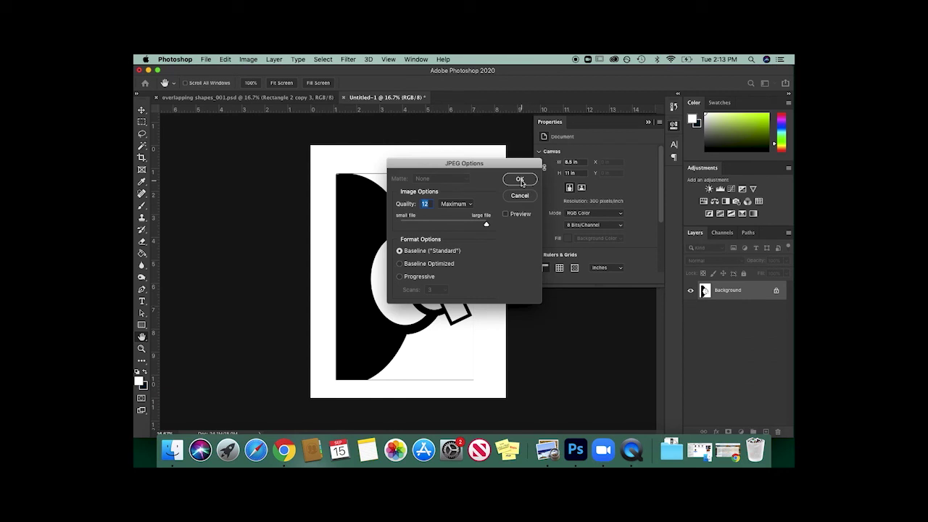
pyautogui.click(519, 181)
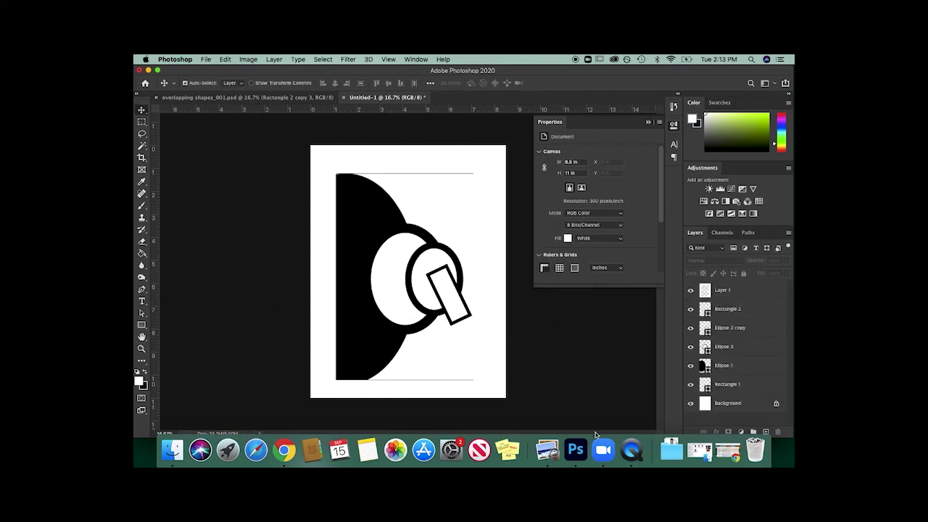
# Switch to Preview and open "overlapping shapes 001.jpg" from the Desktop
pyautogui.click(545, 452)
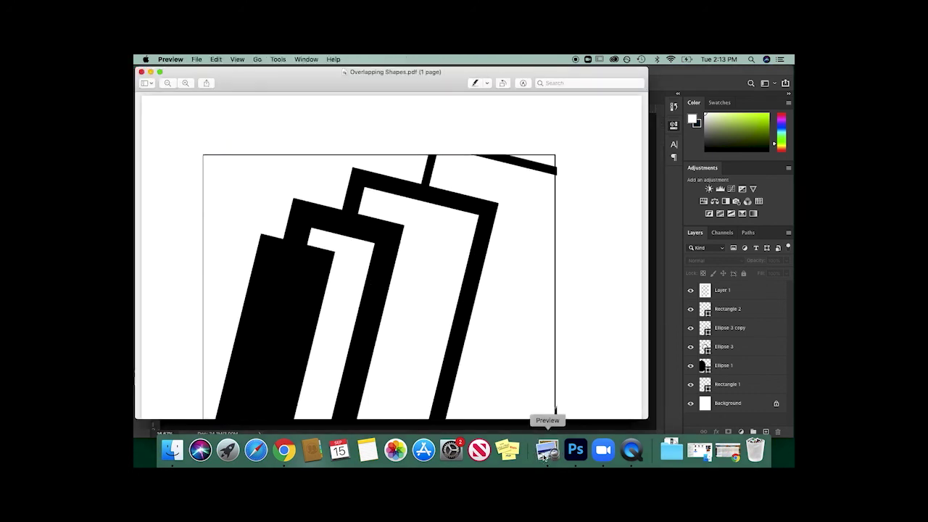
pyautogui.click(200, 60)
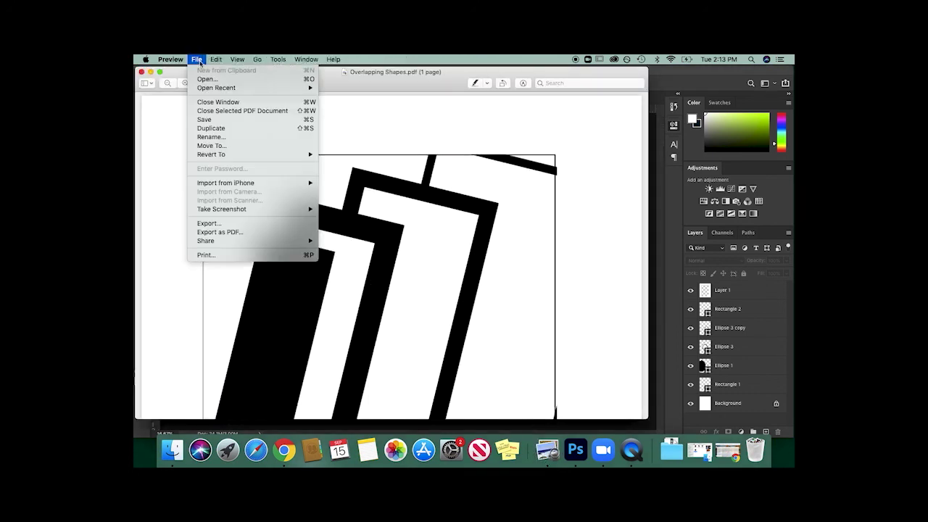
pyautogui.click(203, 78)
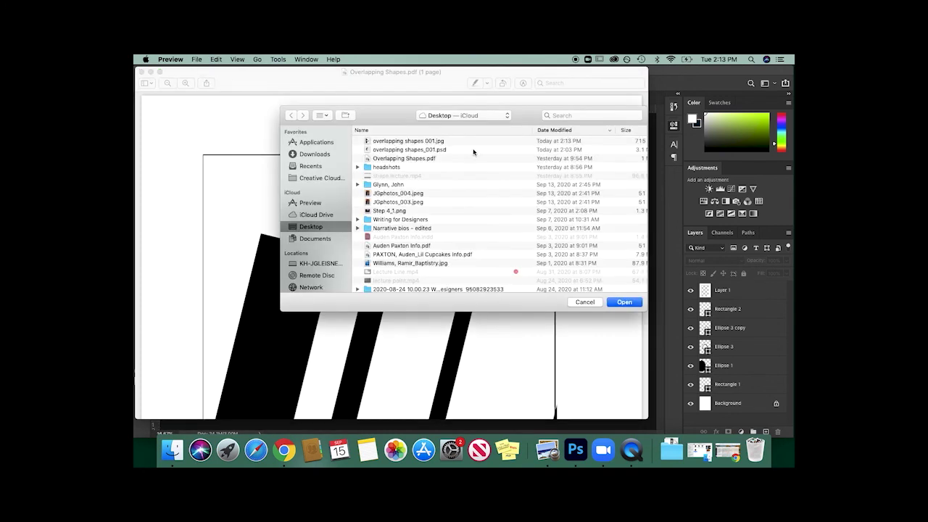
pyautogui.doubleClick(445, 142)
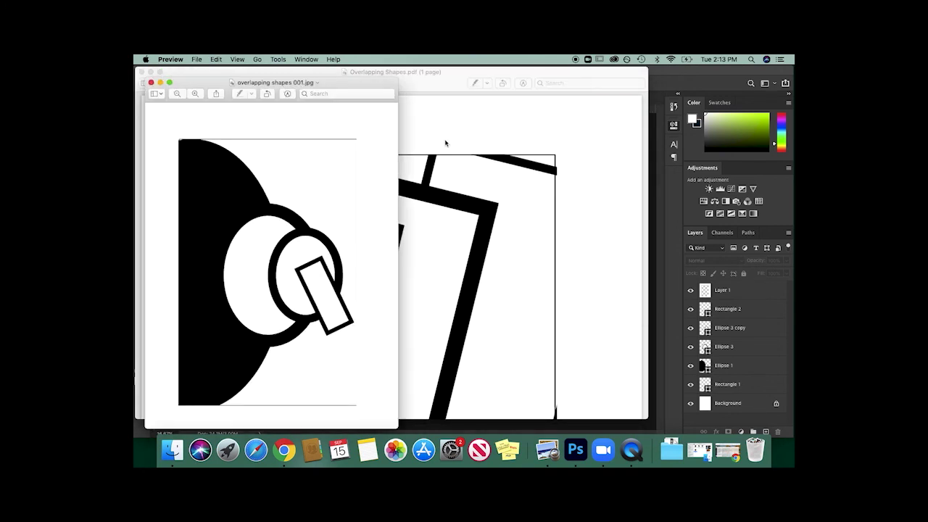
# View the exported composition full screen, return to the normal window and close the image
pyautogui.moveTo(373, 84); pyautogui.dragTo(550, 86)
pyautogui.click(347, 86)
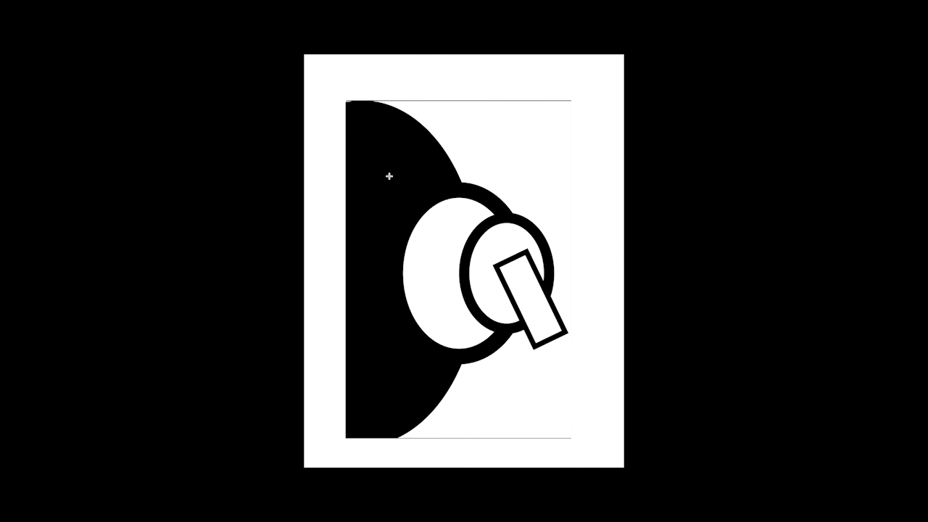
pyautogui.press('Escape')
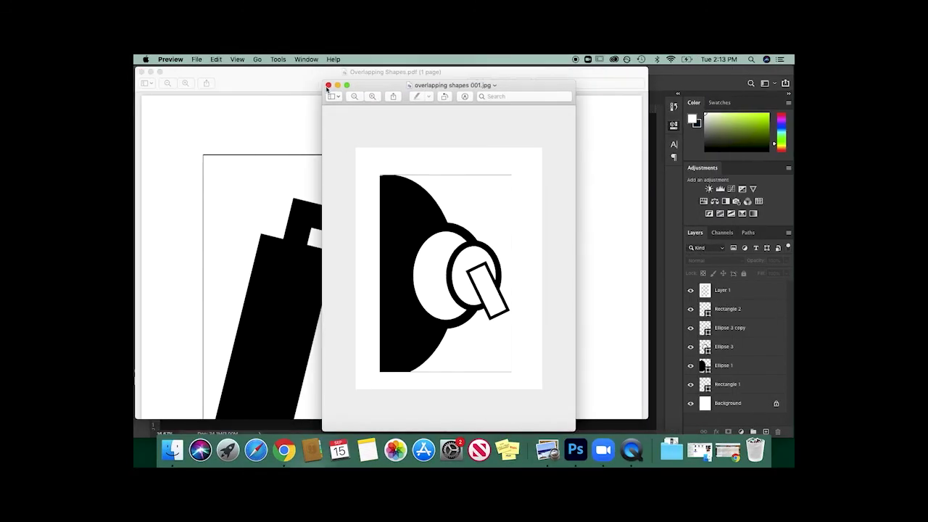
pyautogui.click(328, 85)
pyautogui.click(575, 59)
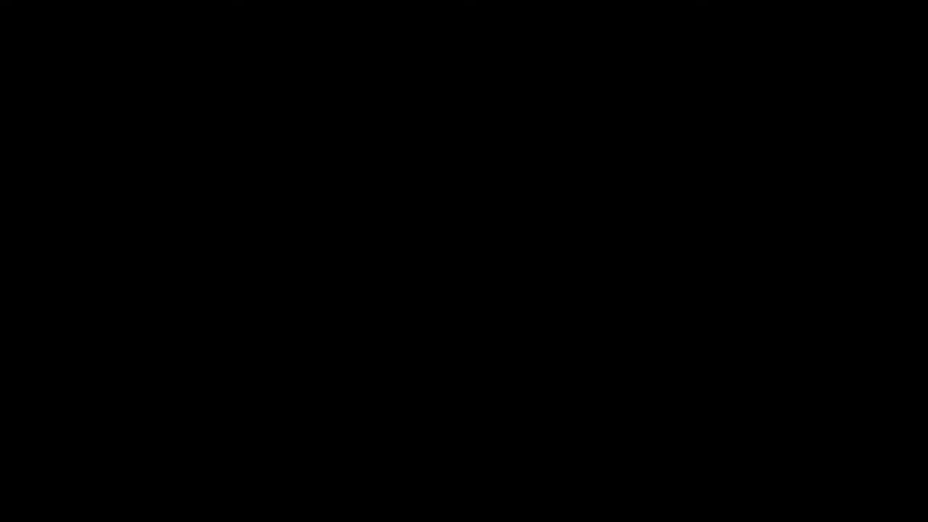